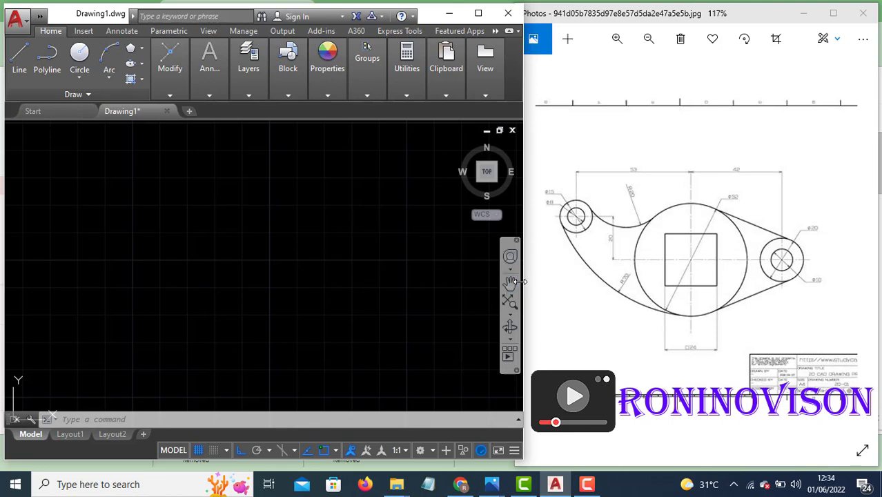
Draw a 24 × 24 square with the REC rectangle tool.
type("REC")
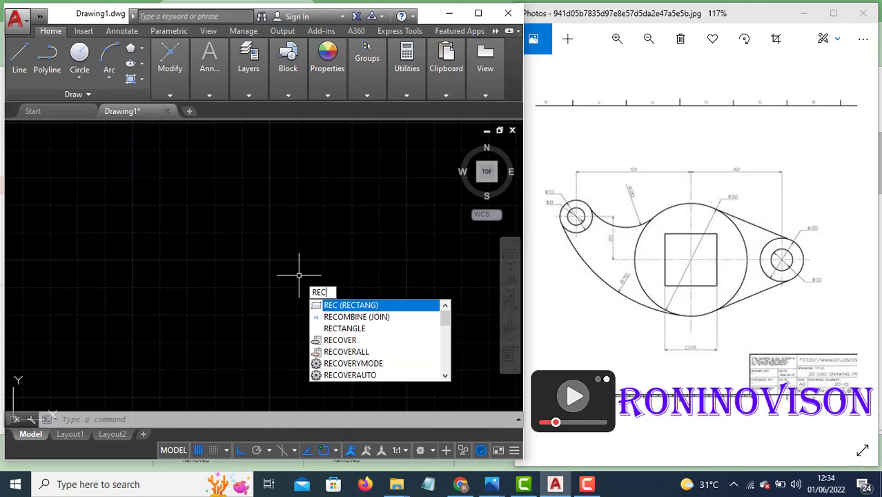
key("Return")
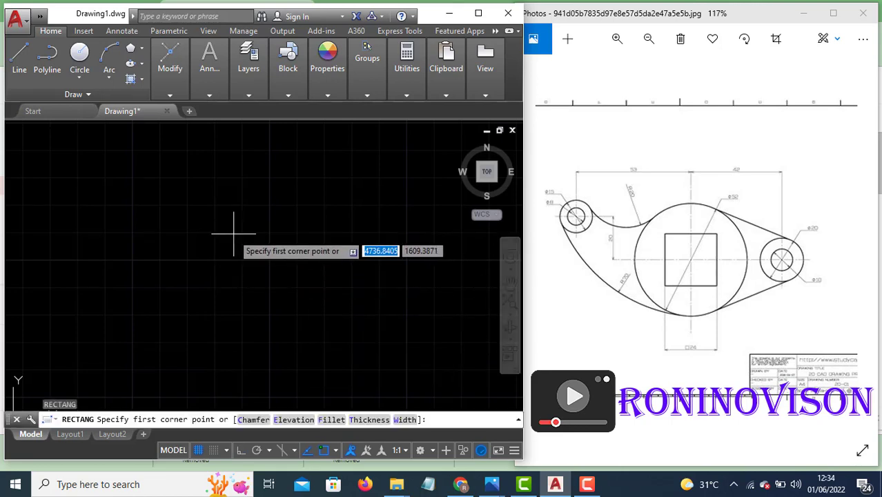
left_click(232, 226)
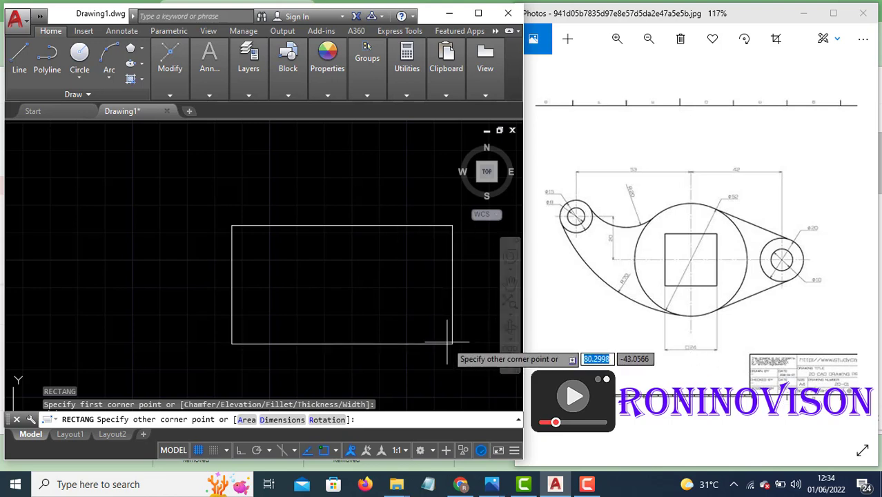
type("@24")
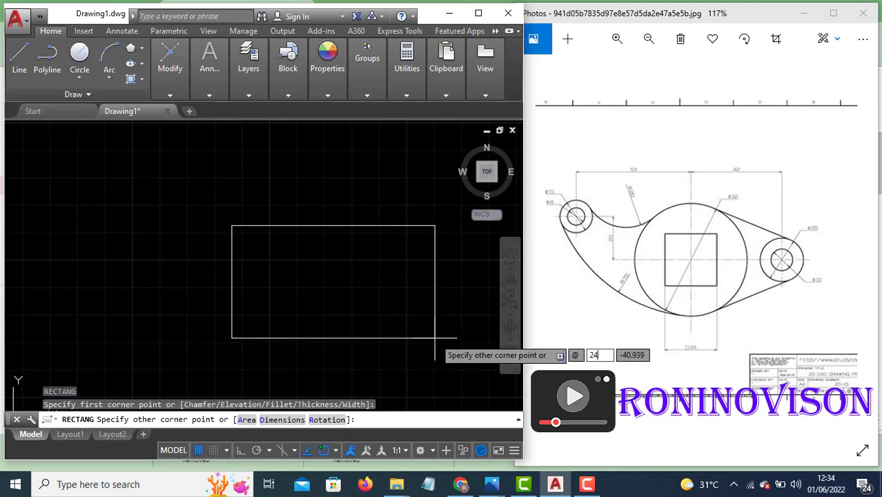
key("Tab")
type("2")
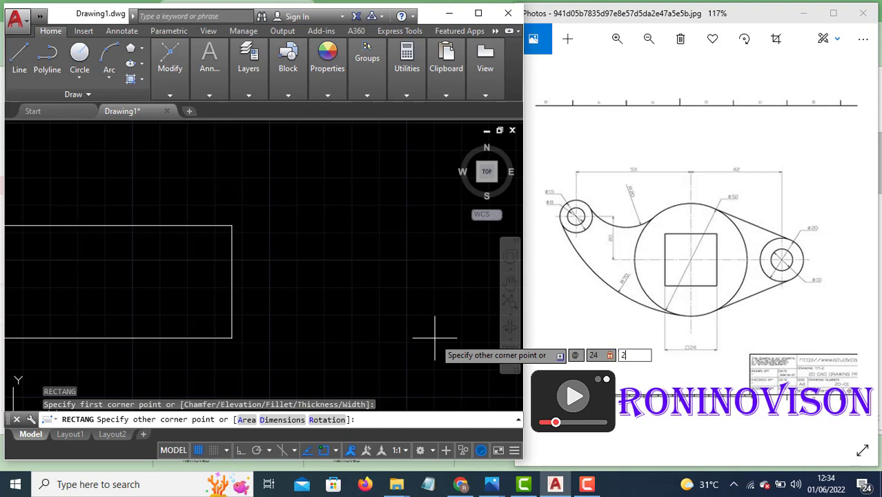
key("Return")
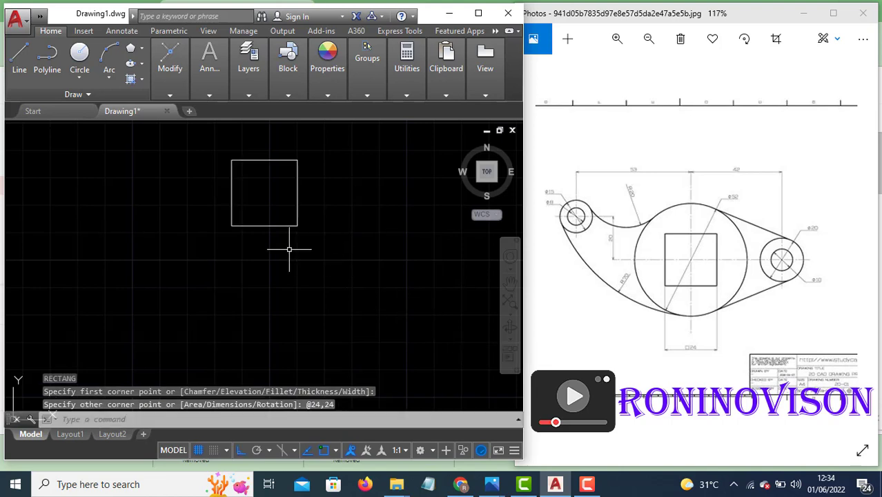
Pan to centre the square in view and begin a line.
middle_click_drag(290, 249, 338, 317)
key("Escape")
type("l")
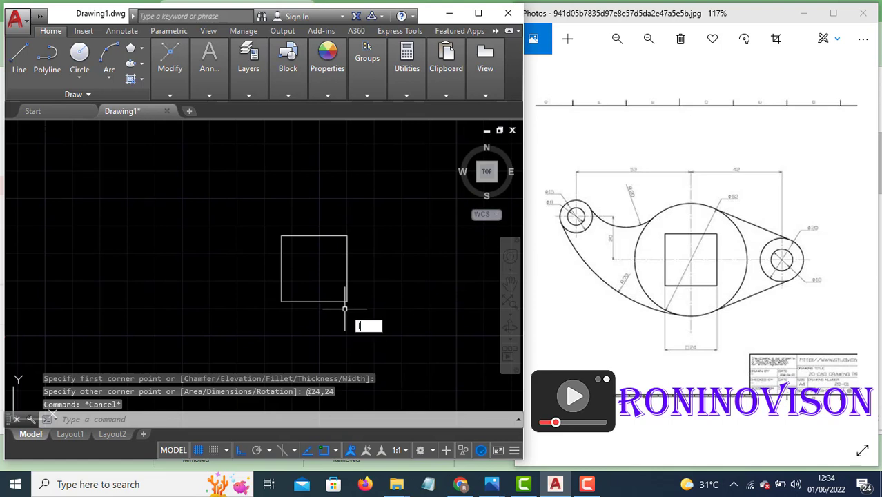
key("Return")
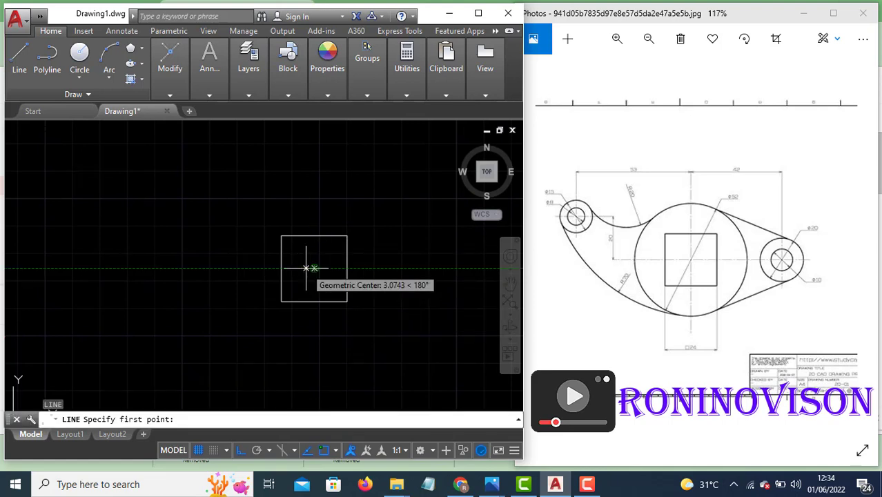
Draw a line from the square's centre 20 units up, then 53 units left.
left_click(314, 268)
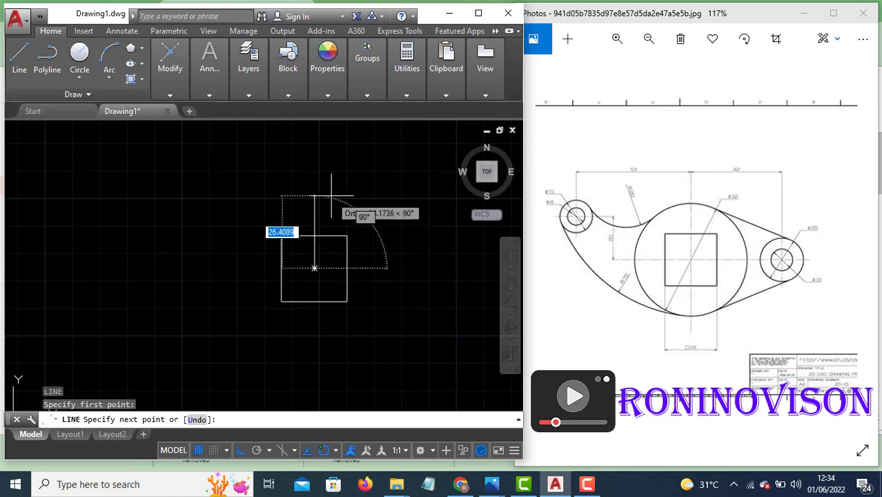
type("20")
key("Return")
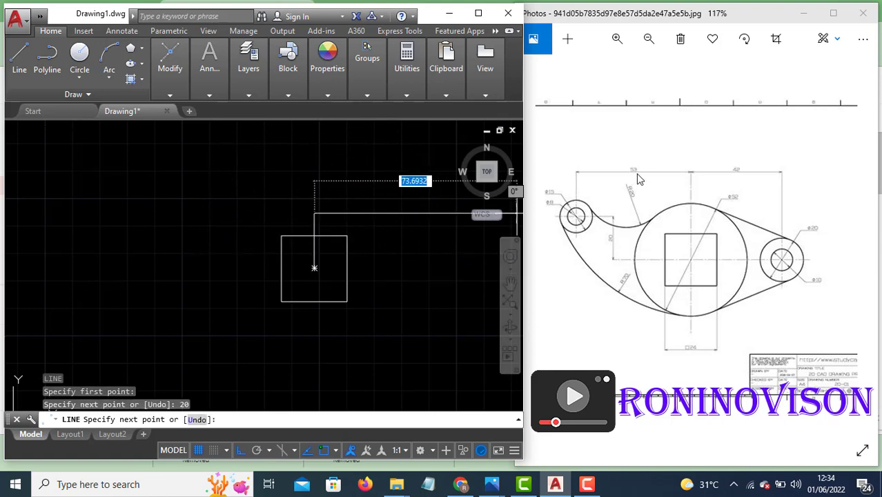
type("53")
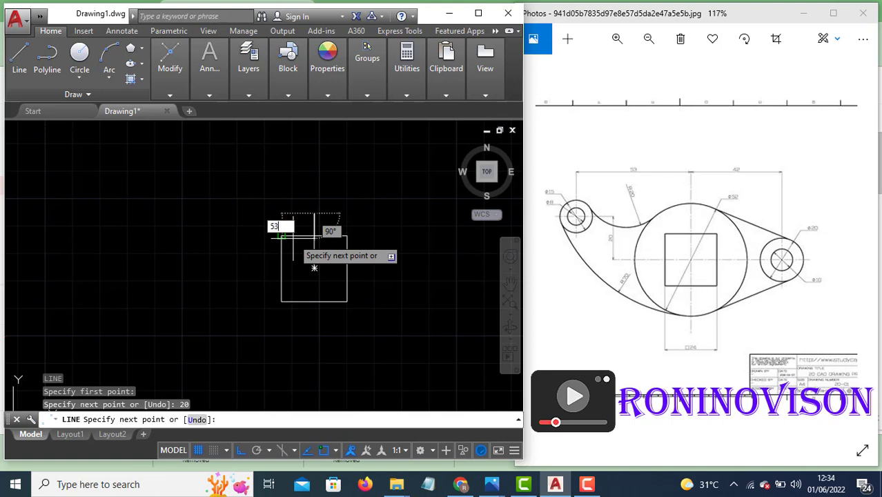
key("Return")
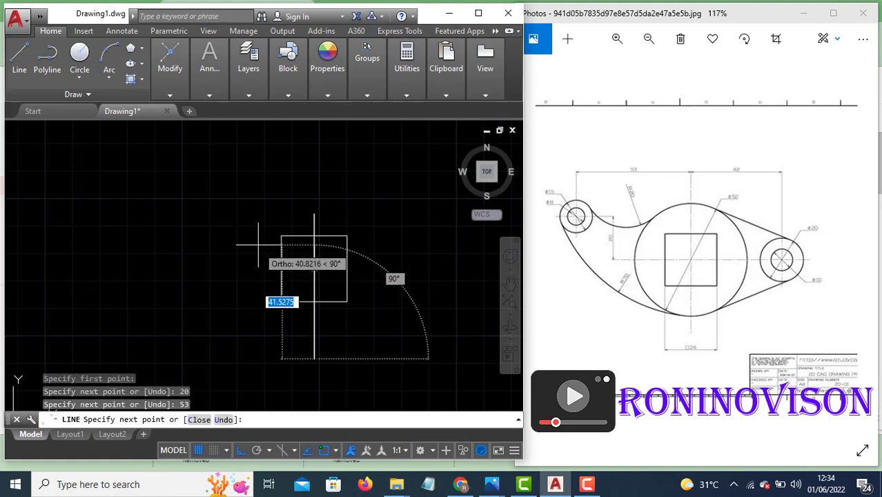
key("ctrl+z")
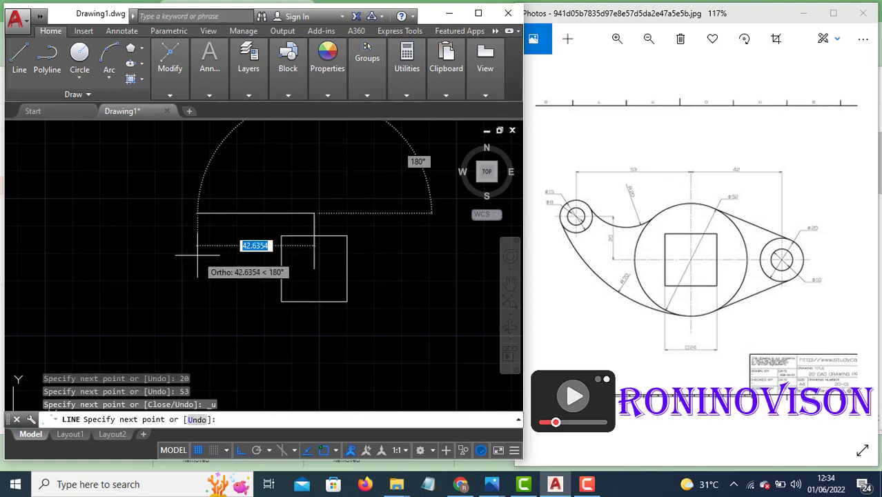
type("53")
key("Return")
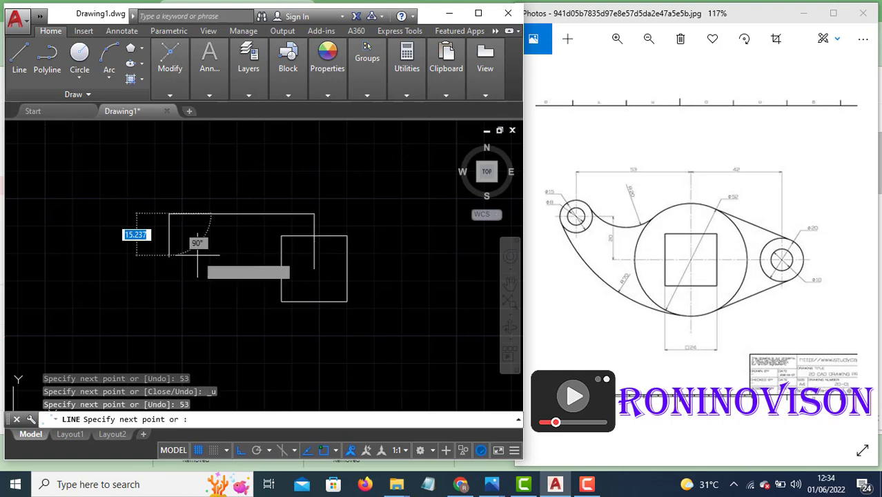
key("Return")
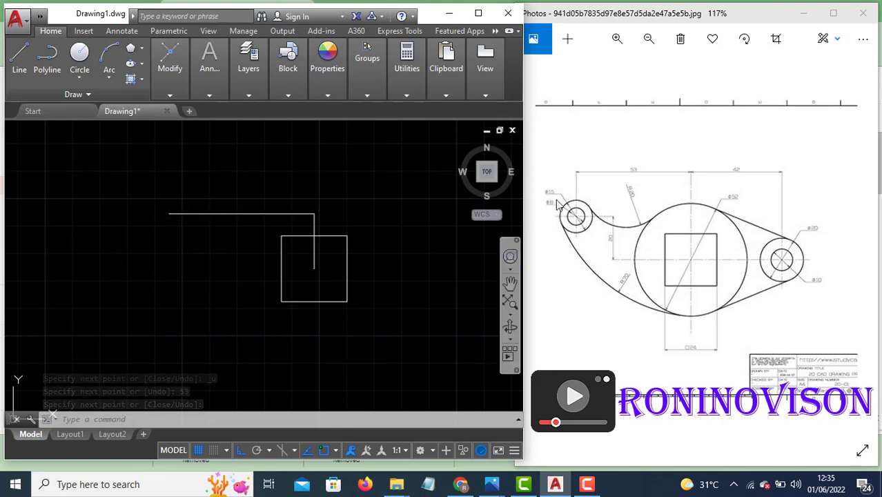
Draw a diameter 11 circle at the reference line's left end.
type("c")
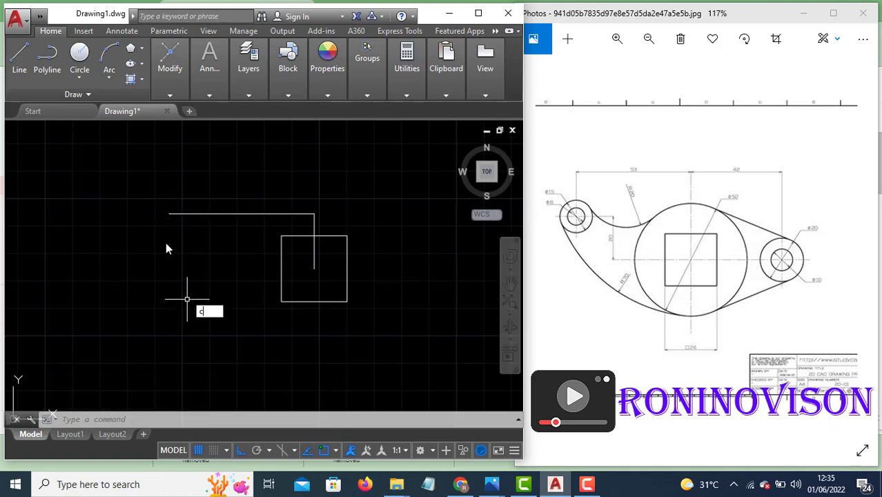
key("Return")
left_click(169, 214)
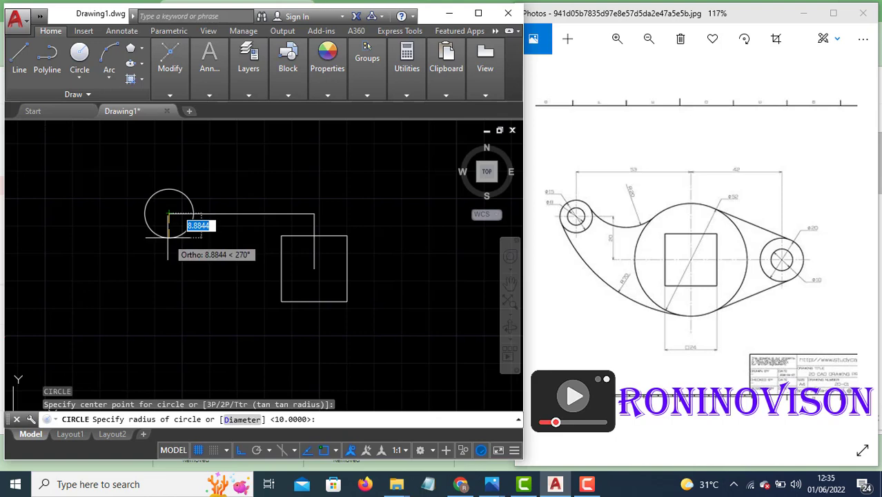
type("d")
key("Return")
type("11")
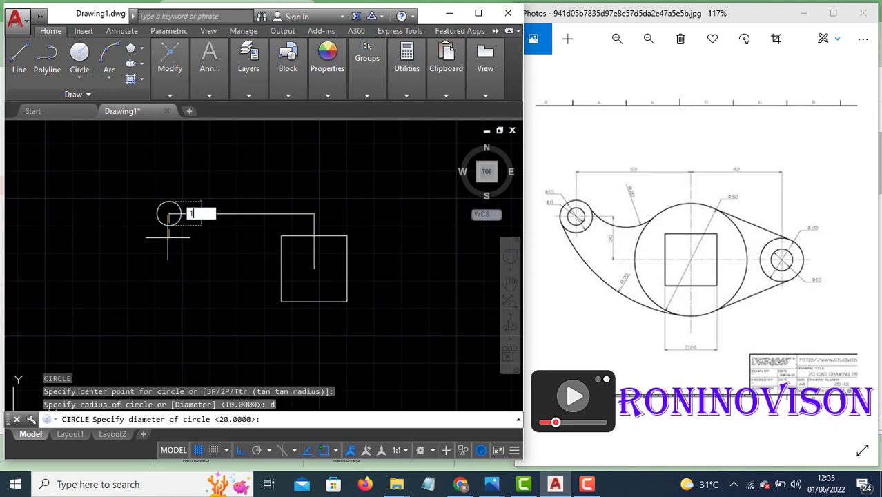
key("Return")
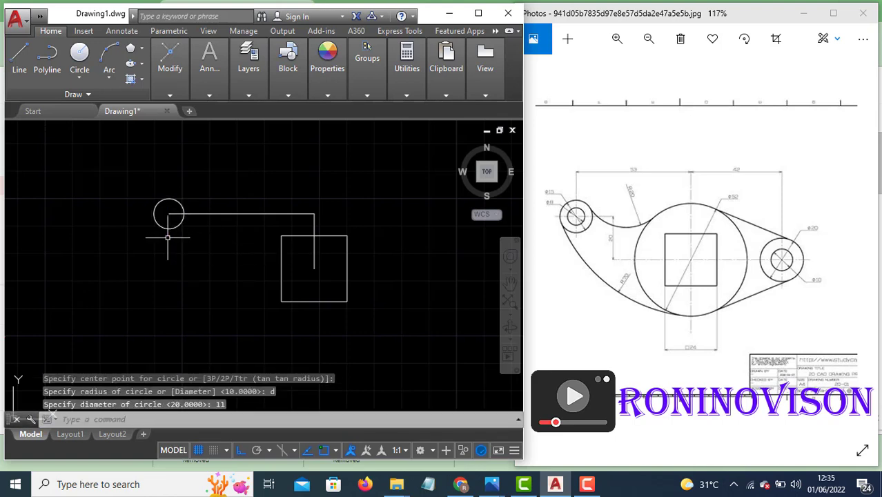
Add a concentric diameter 15 circle at the same centre.
type("c")
key("Return")
left_click(169, 214)
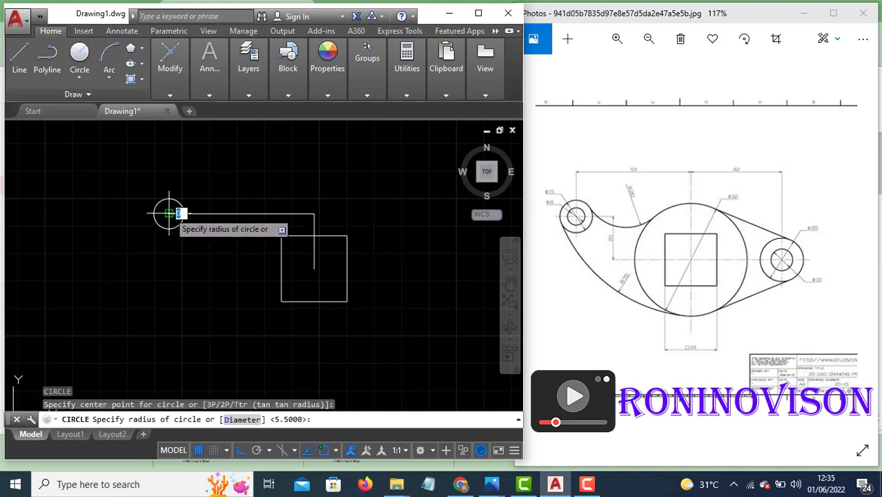
type("d")
key("Return")
type("1")
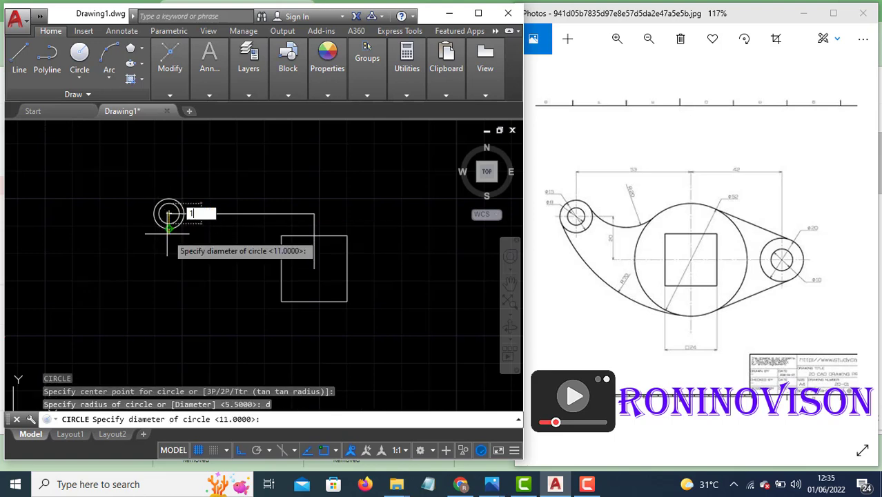
type("5")
key("Return")
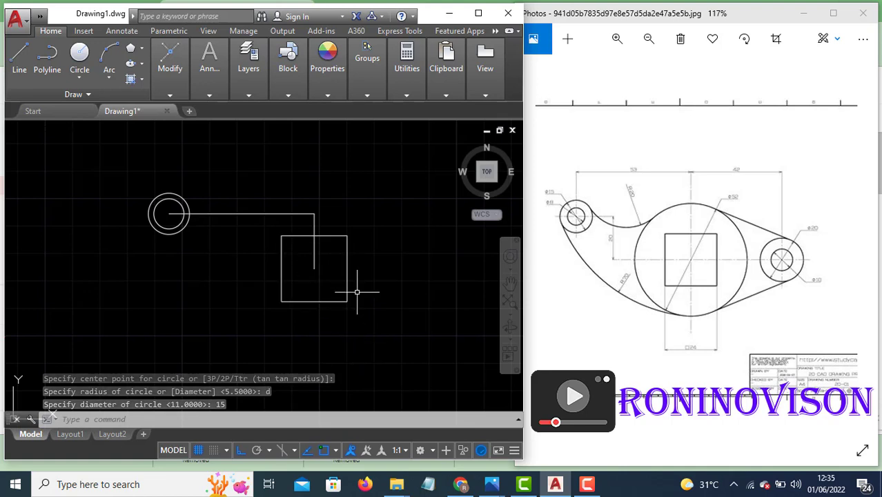
Draw a diameter 52 circle centred on the 24 × 24 square's centre.
key("Return")
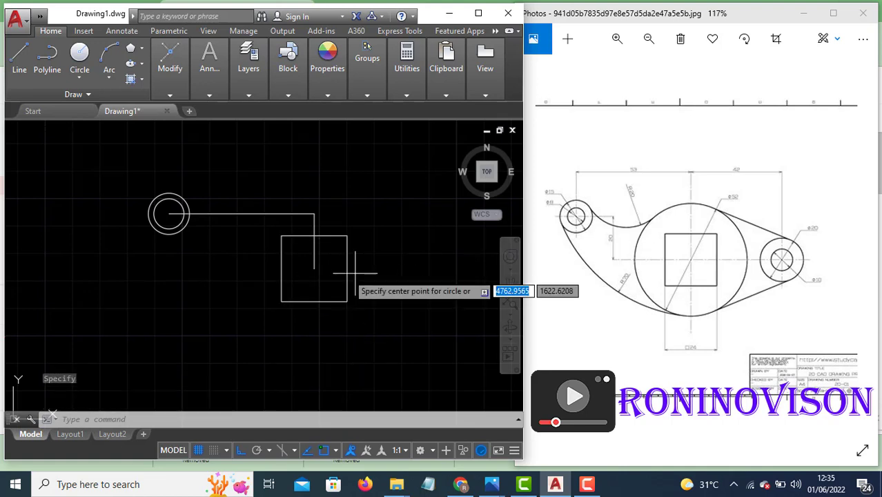
left_click(314, 268)
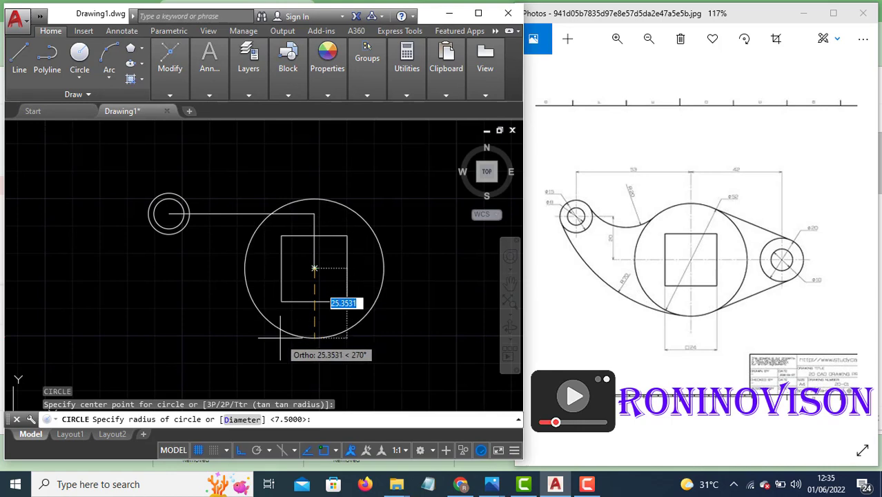
type("d")
key("Return")
type("52")
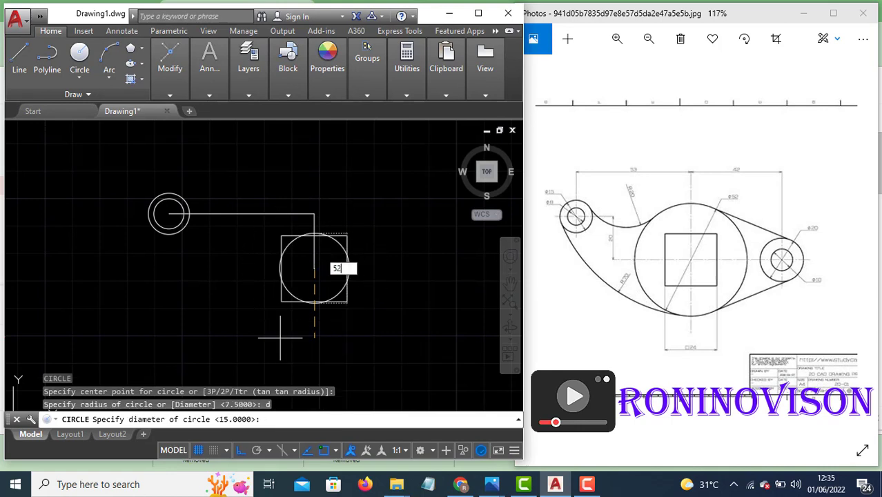
key("Return")
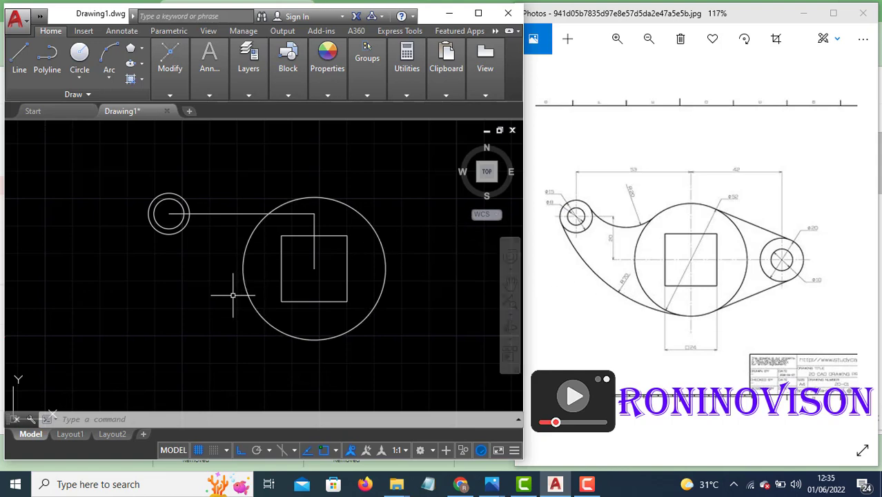
Draw a radius 70 circle tangent to the diameter 15 and diameter 52 circles.
type("c")
key("Return")
type("ttr")
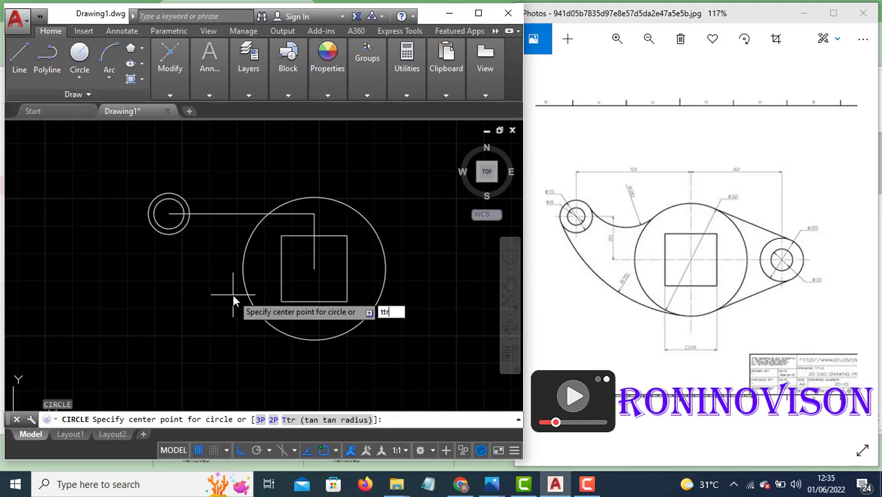
key("Return")
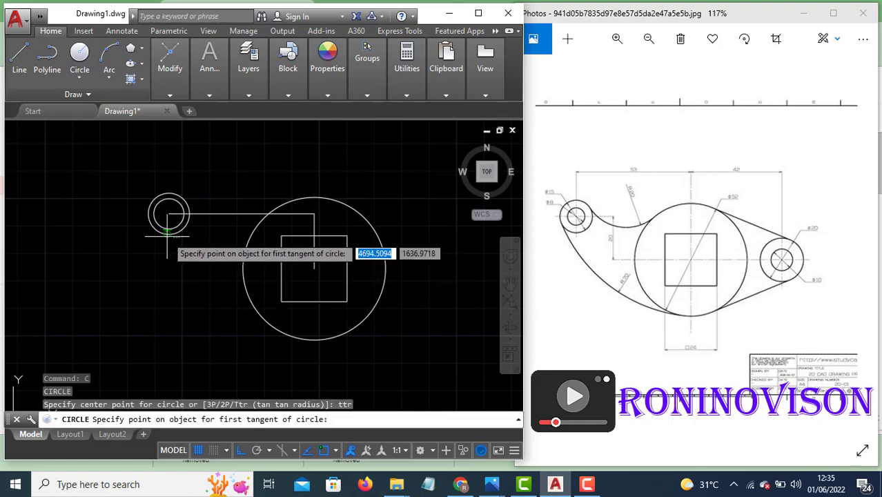
left_click(169, 233)
left_click(249, 309)
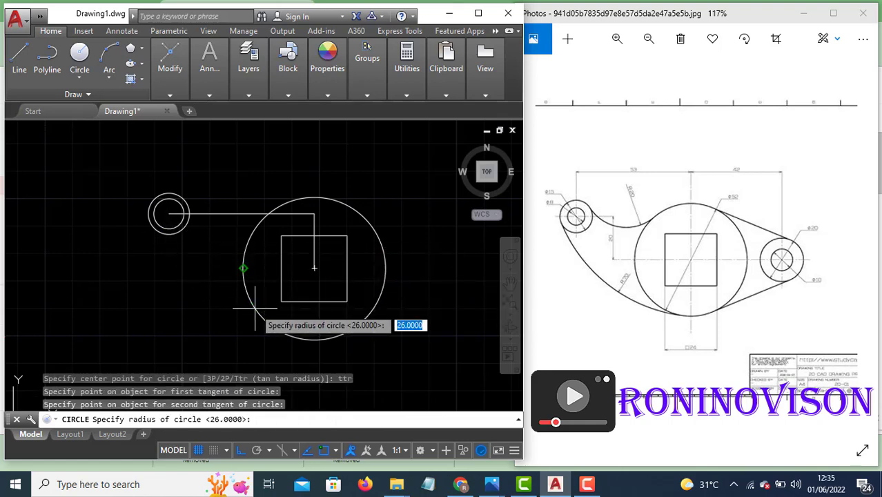
type("70")
key("Return")
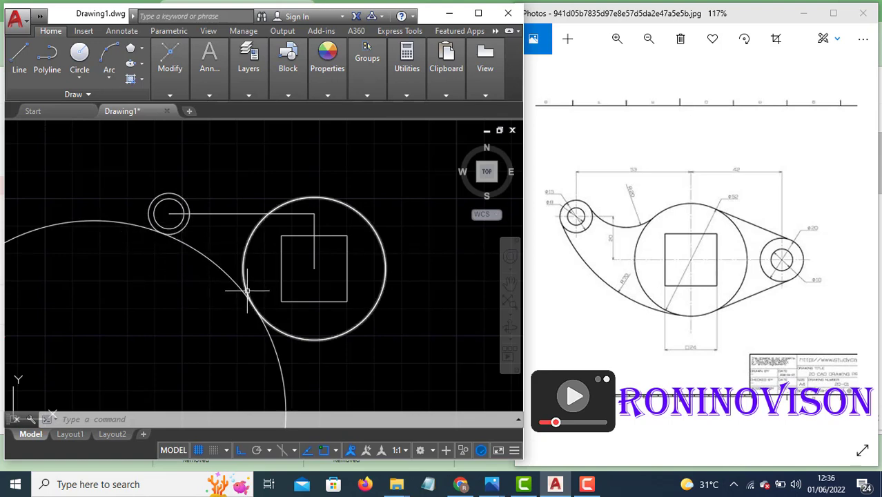
Delete the leftover large arc and draw a radius 70 tangent circle between the rings.
left_click(207, 281)
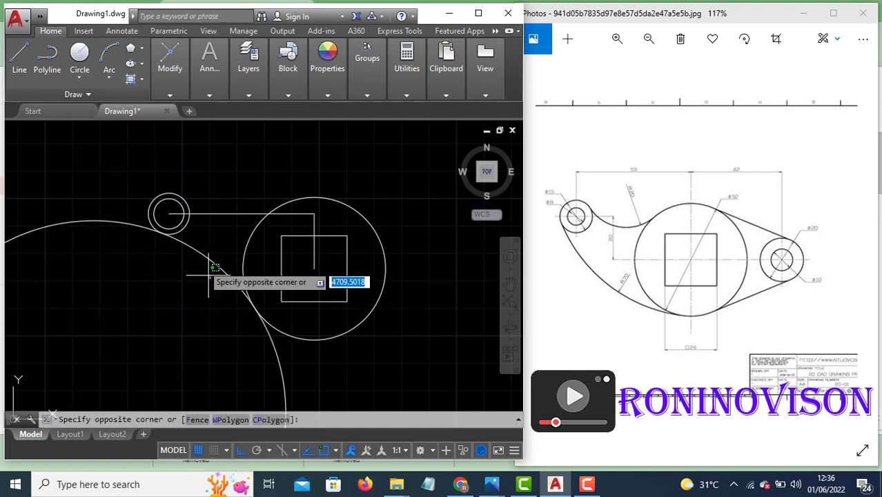
left_click(197, 244)
key("Delete")
type("c")
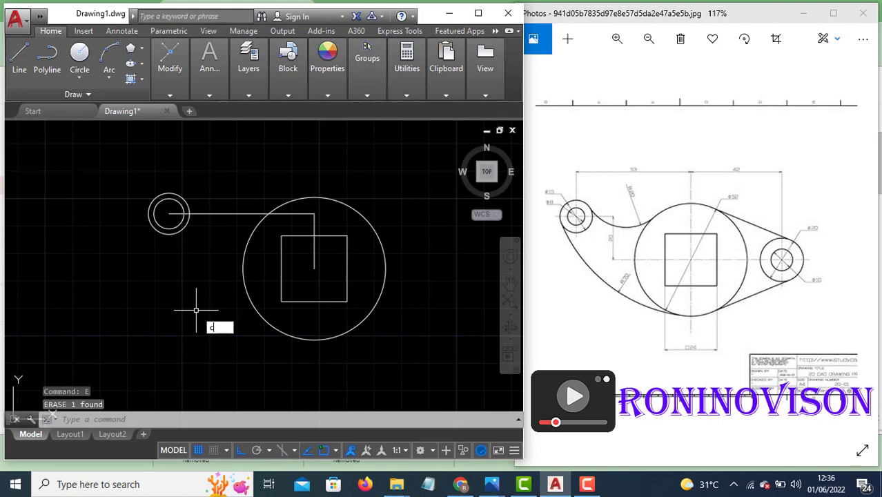
key("Return")
type("ttr")
key("Return")
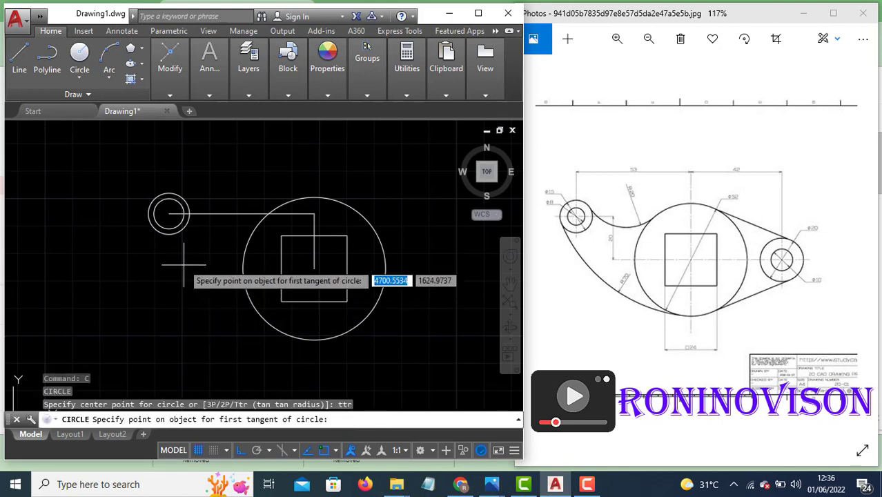
left_click(170, 236)
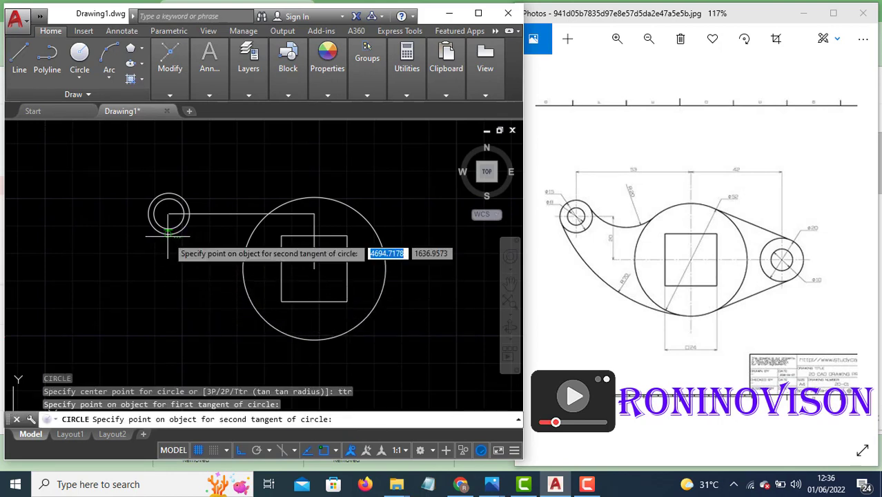
left_click(244, 312)
type("7")
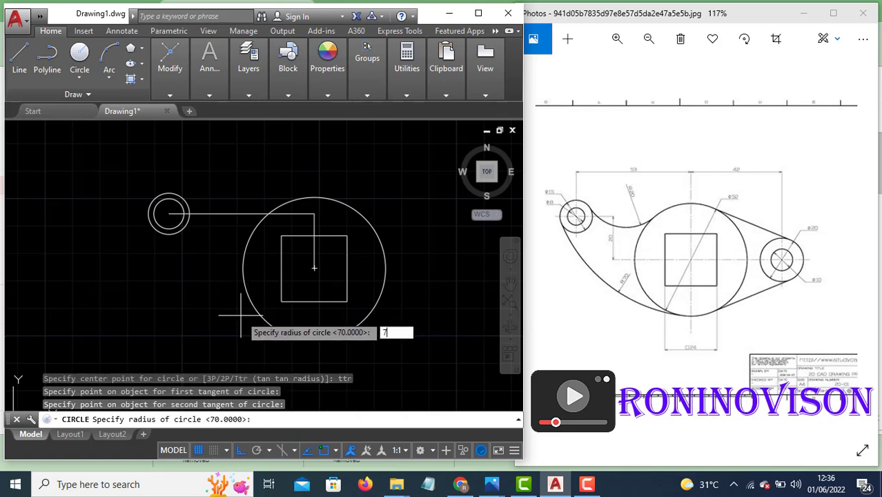
type("0")
key("Return")
Erase the misplaced tangent circle and start a new Ttr circle tangent to both rings.
left_click(138, 247)
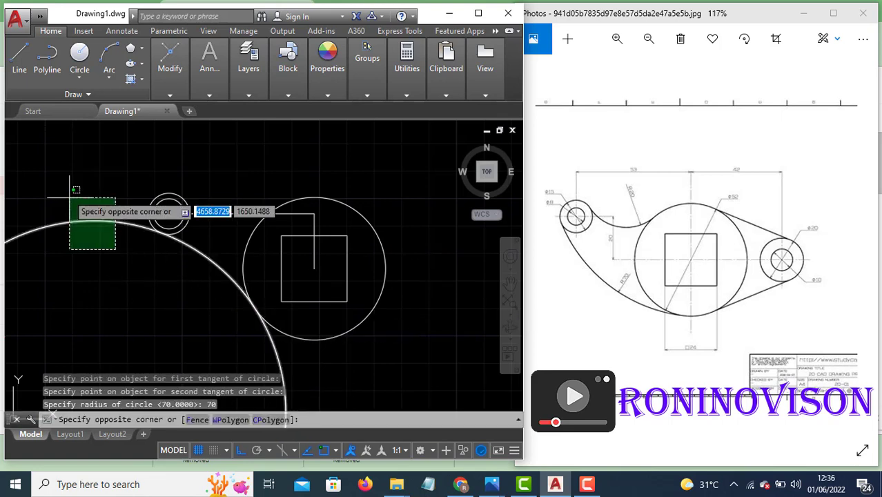
left_click(69, 196)
type("E")
key("Return")
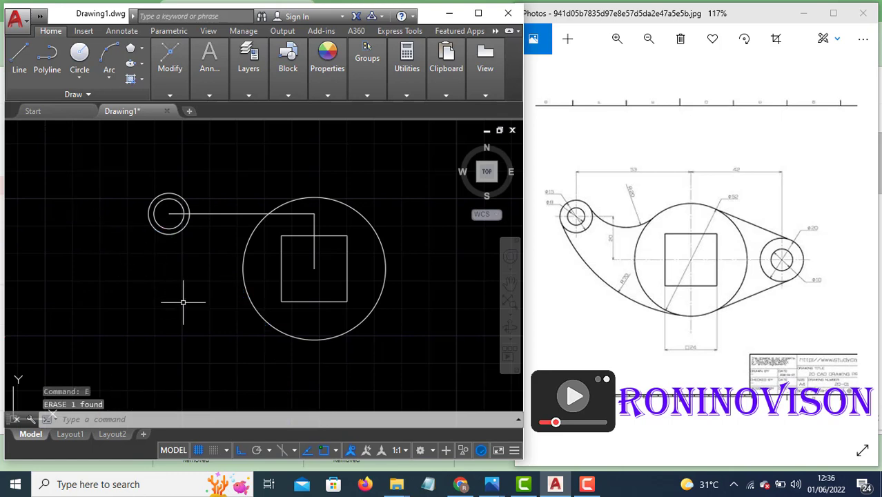
type("c")
key("Return")
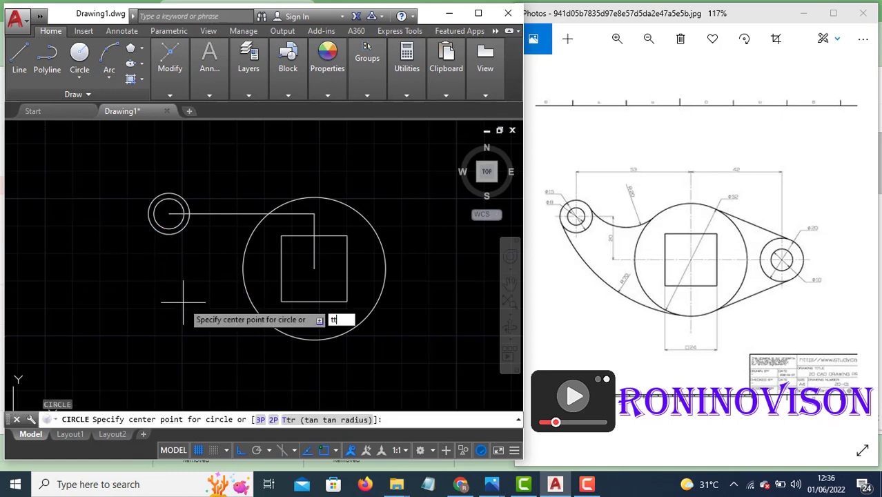
type("ttr")
key("Return")
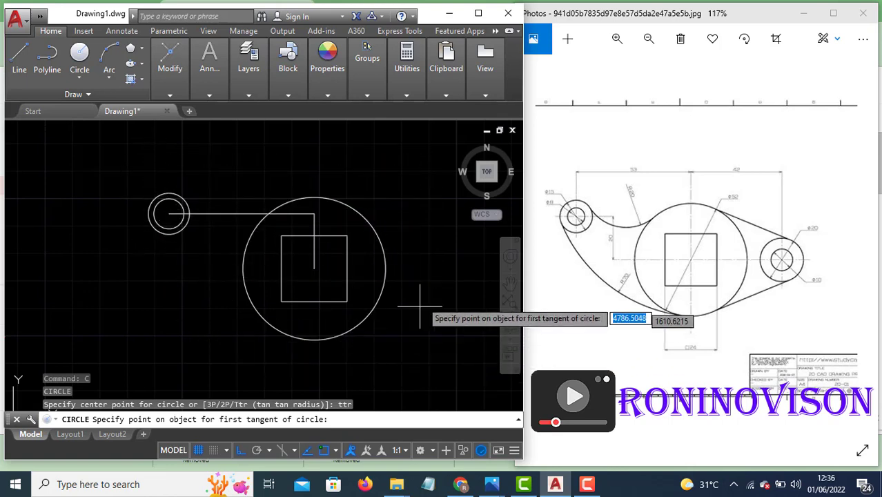
left_click(155, 205)
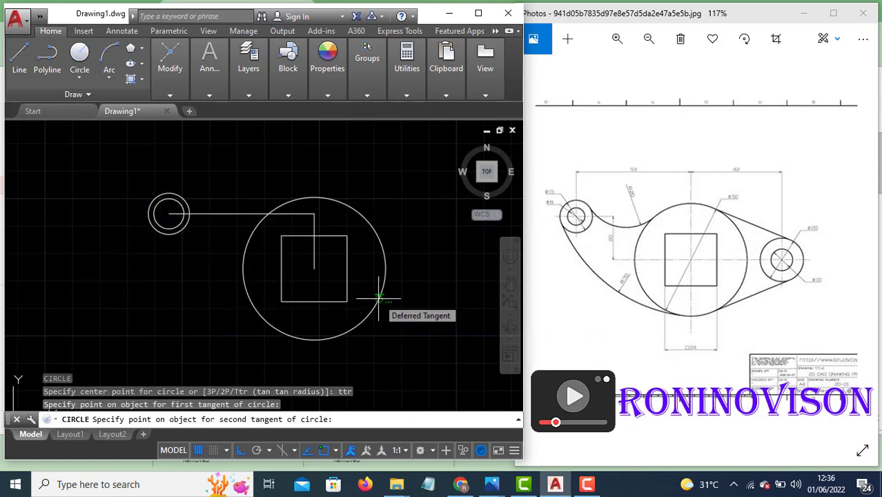
left_click(379, 293)
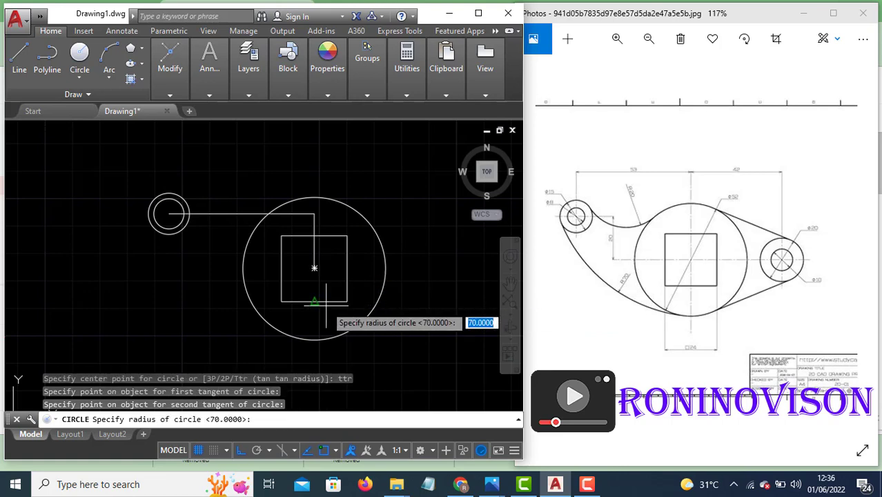
Give the tangent circle radius 70, trim its right part, and erase both construction lines.
type("70")
key("Return")
type("tr")
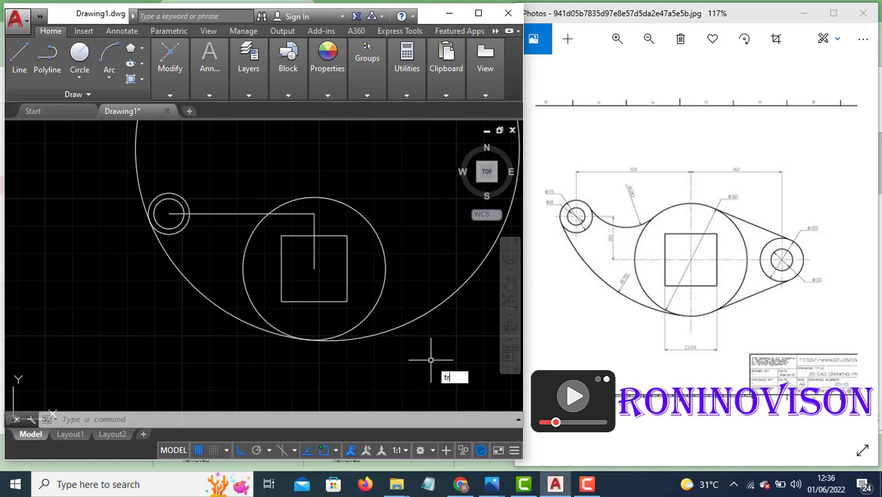
key("Return")
key("Return")
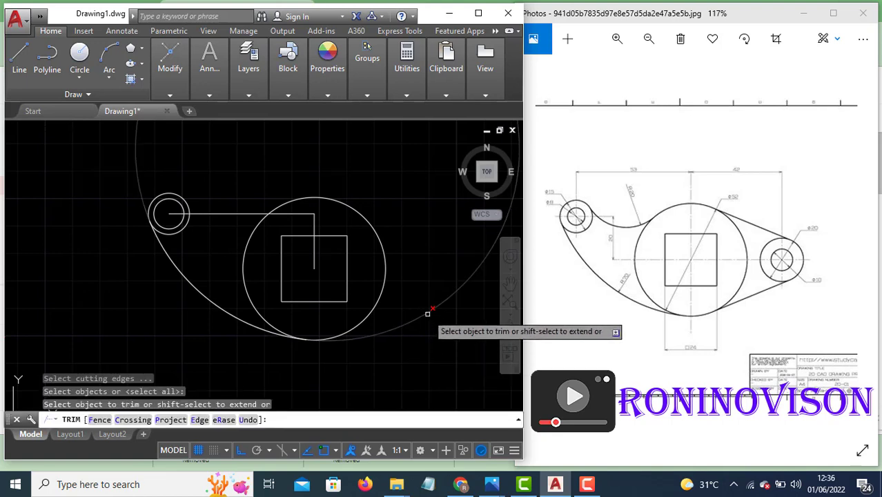
left_click(428, 314)
key("Escape")
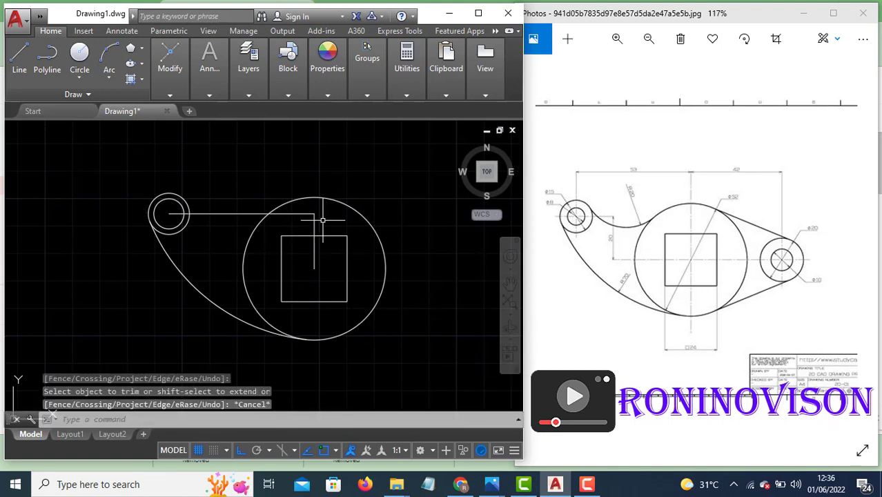
left_click(303, 212)
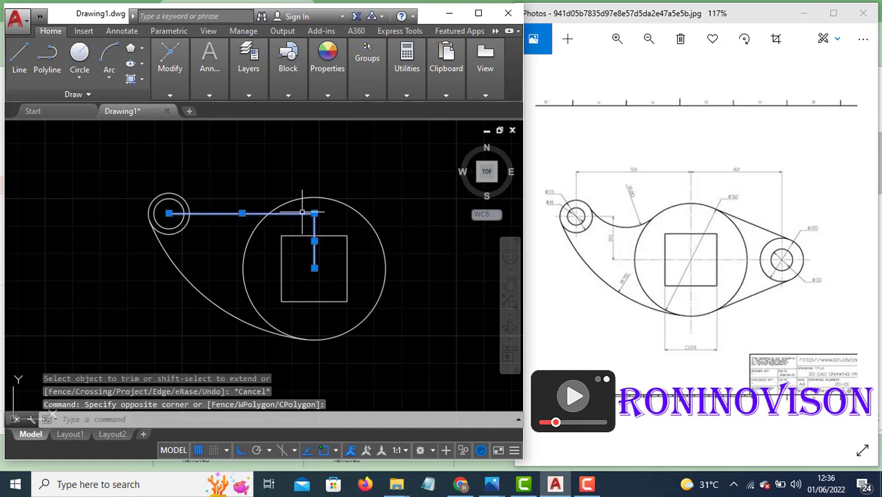
type("e")
key("Return")
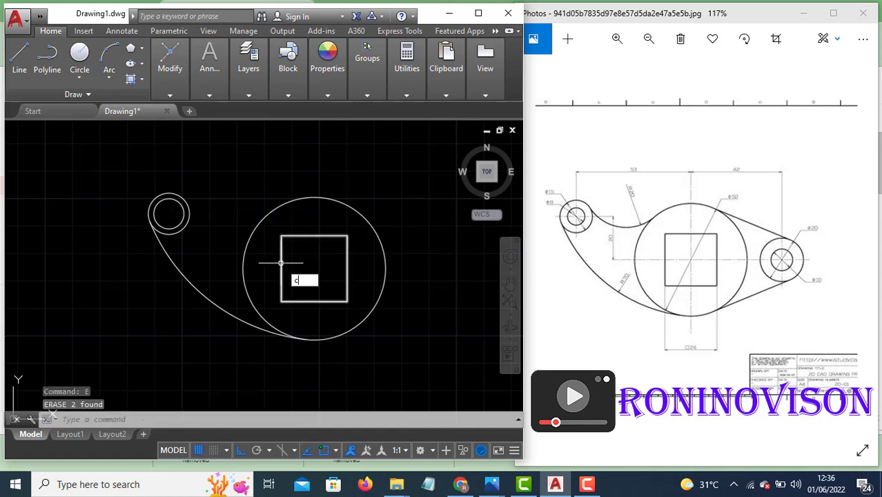
Draw a radius 20 circle tangent to the small ring and the 52 circle.
type("c")
key("Return")
type("ttr")
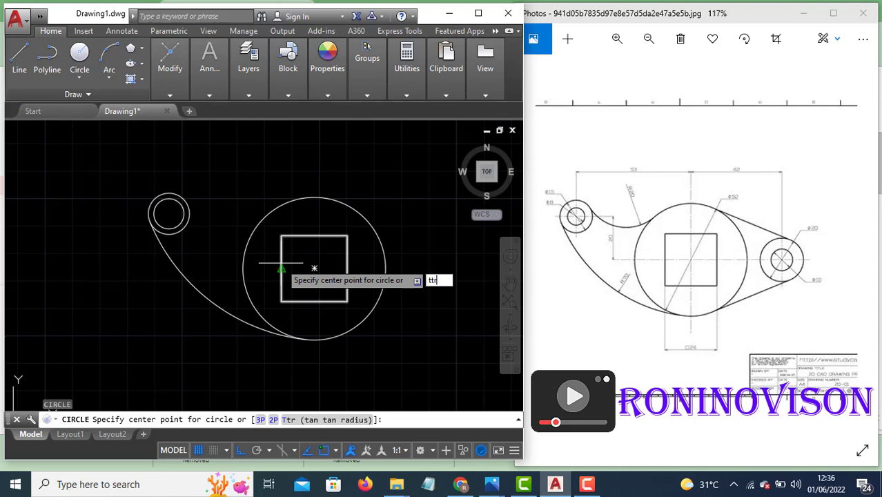
key("Return")
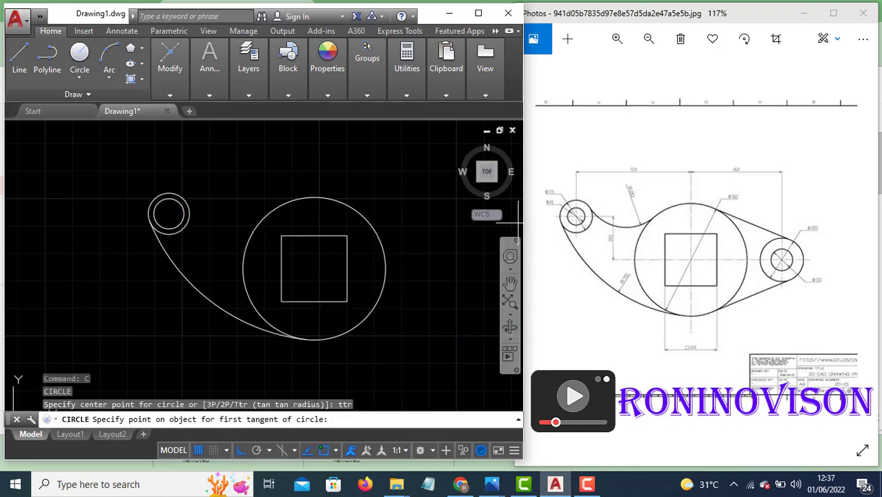
left_click(167, 210)
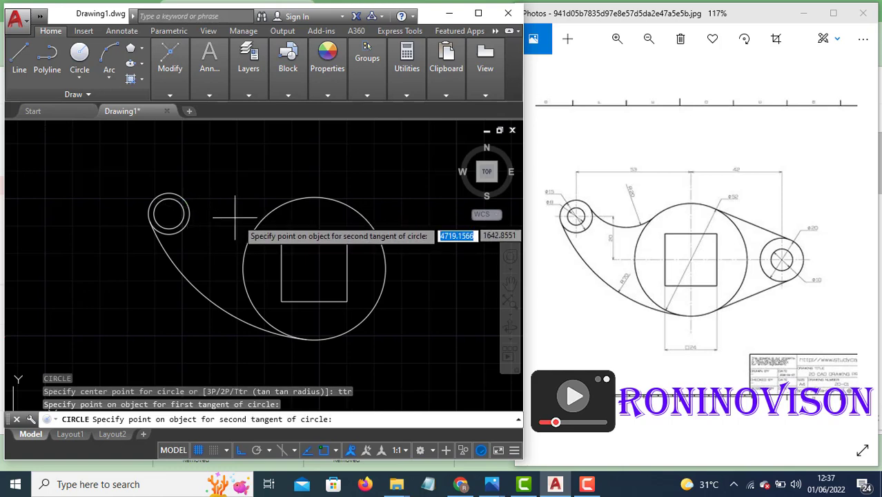
left_click(248, 228)
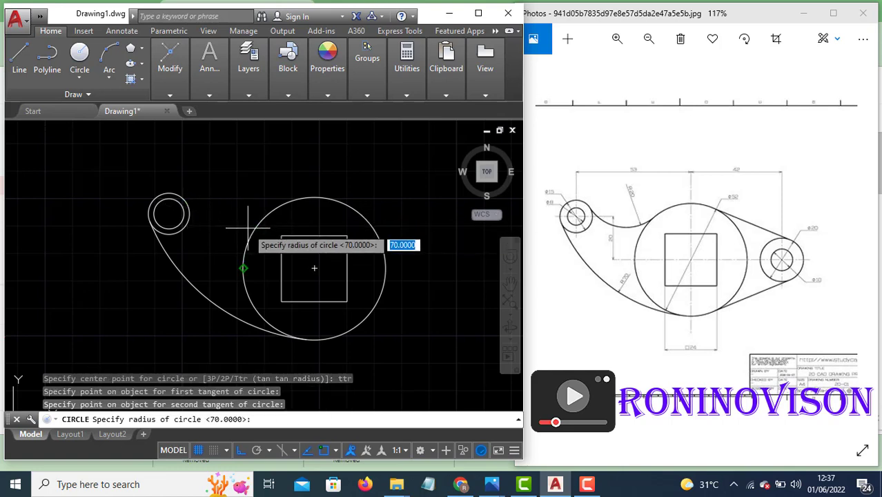
type("20")
key("Return")
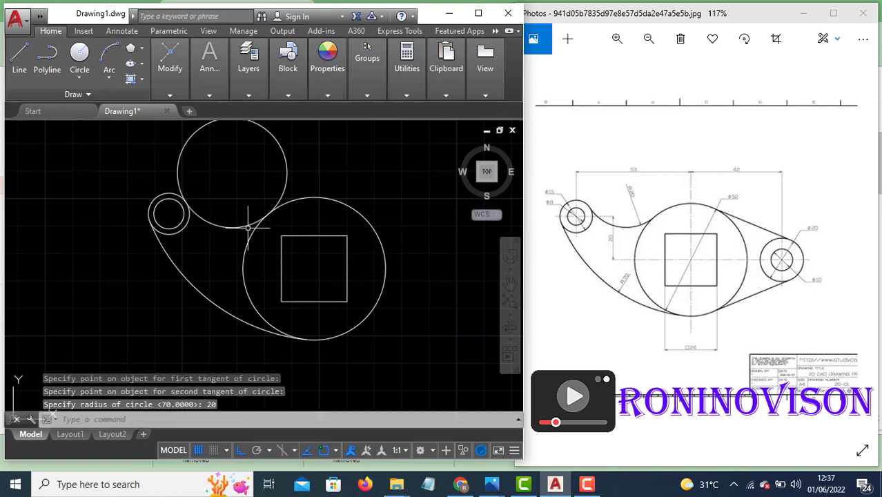
Trim away the R20 circle's upper part, leaving the concave blend arc.
type("tr")
key("Return")
key("Return")
left_click(178, 167)
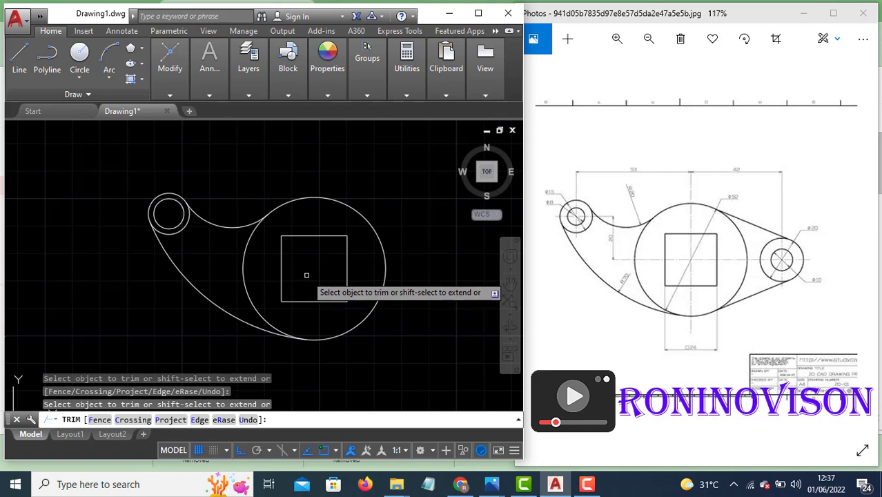
key("Escape")
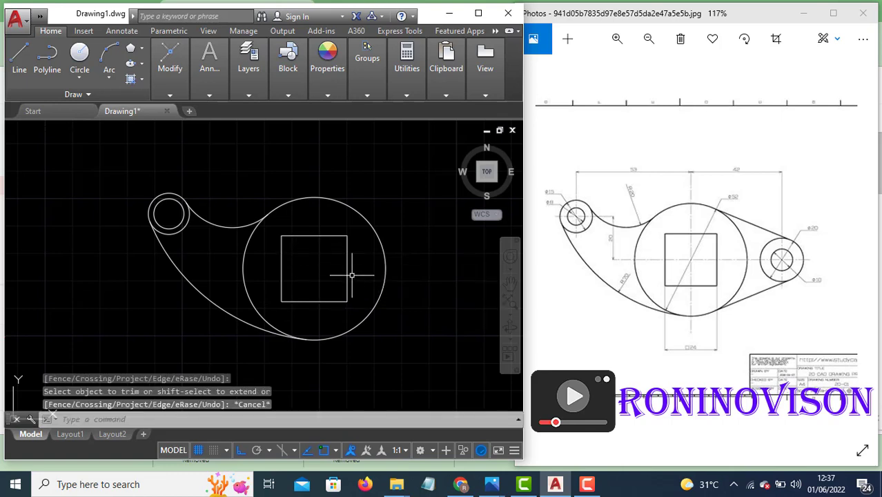
type("l")
key("Return")
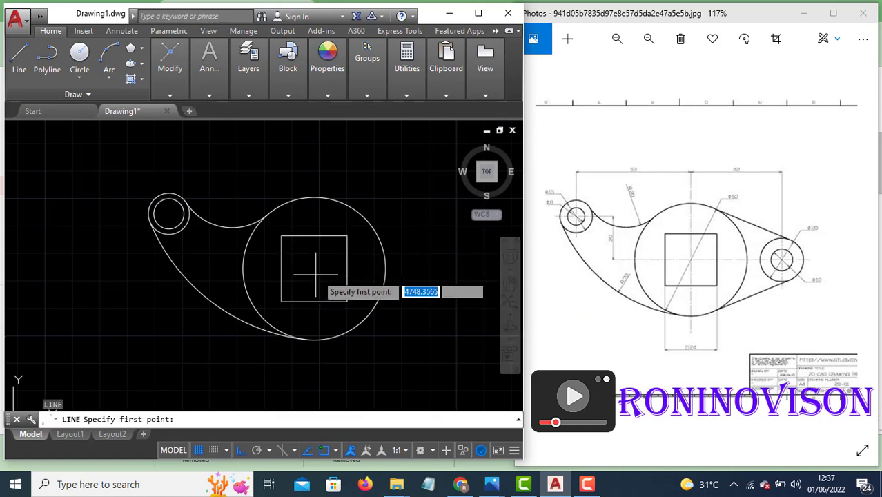
Draw a 42-unit line right from the big circle's centre.
left_click(314, 267)
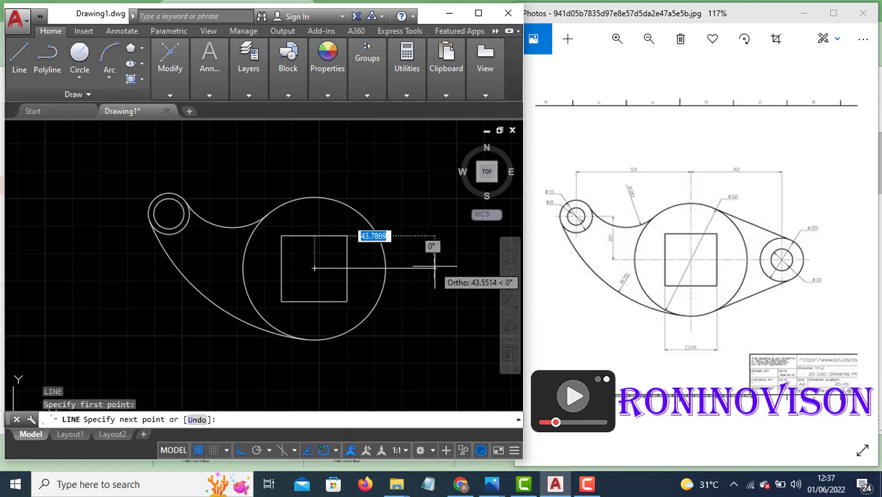
type("42")
key("Return")
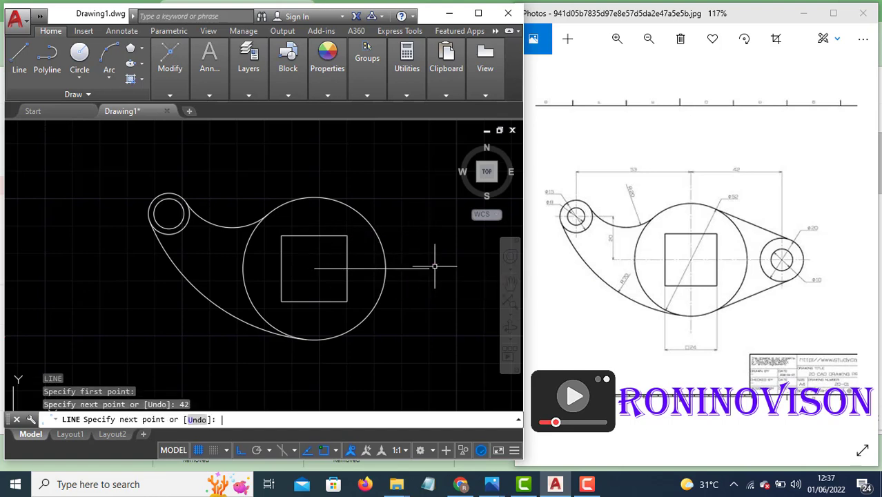
key("Return")
key("Return")
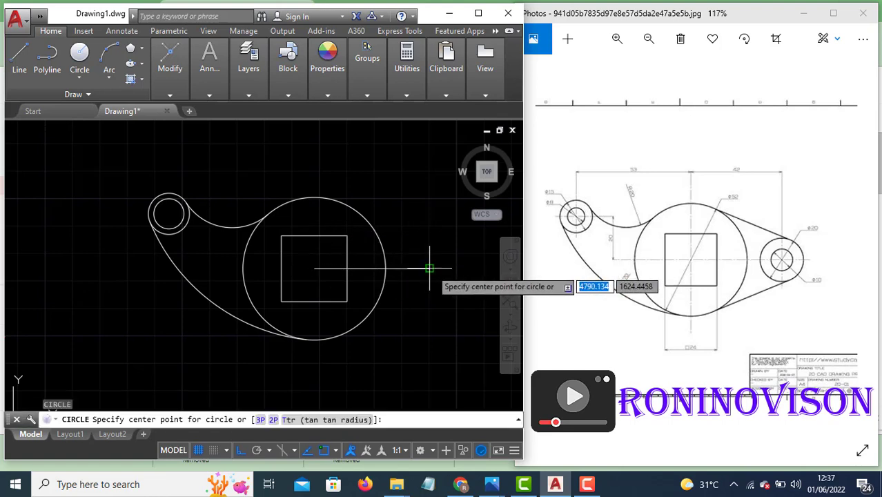
Add concentric diameter 10 and 20 circles at the line's right end.
left_click(429, 269)
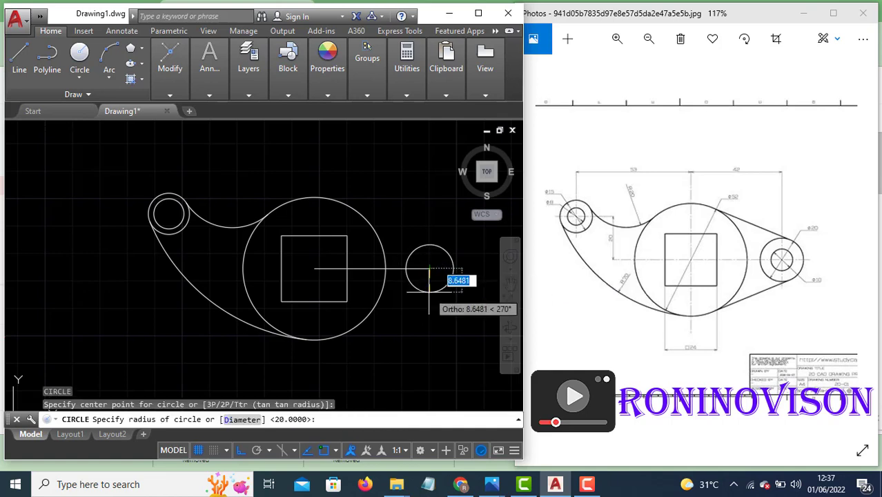
type("d")
key("Return")
type("10")
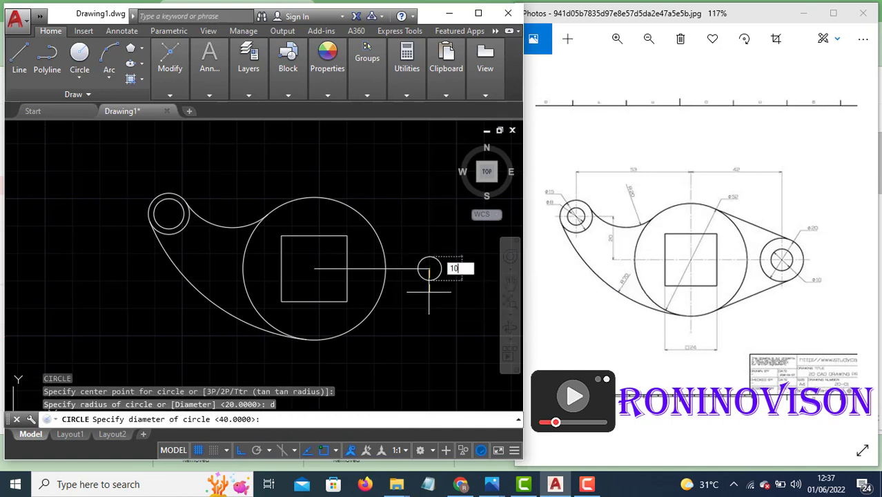
key("Return")
key("Return")
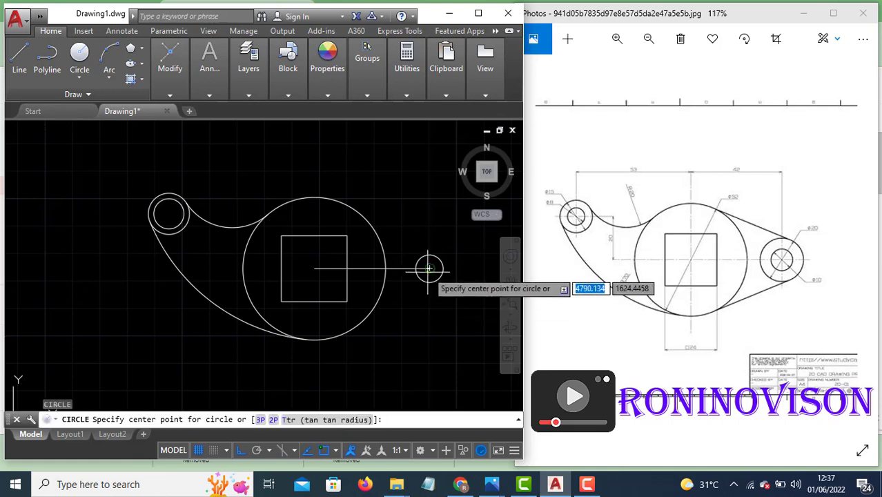
left_click(429, 268)
type("d")
key("Return")
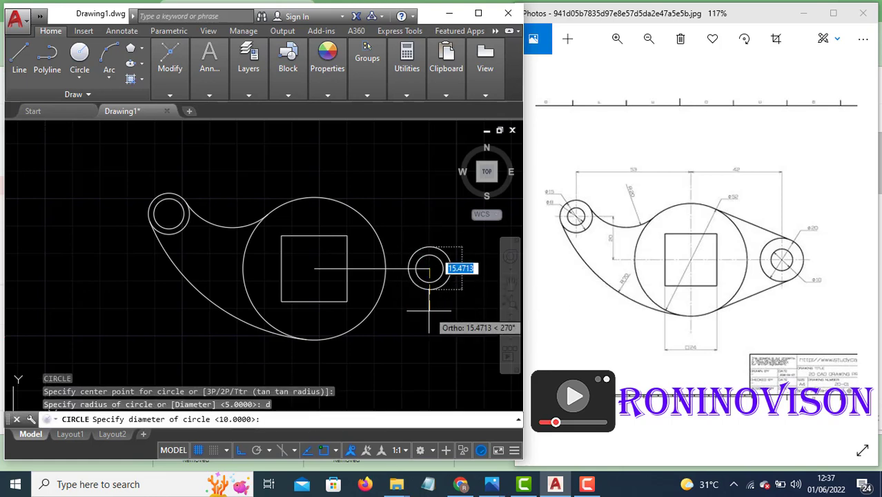
type("0")
key("Return")
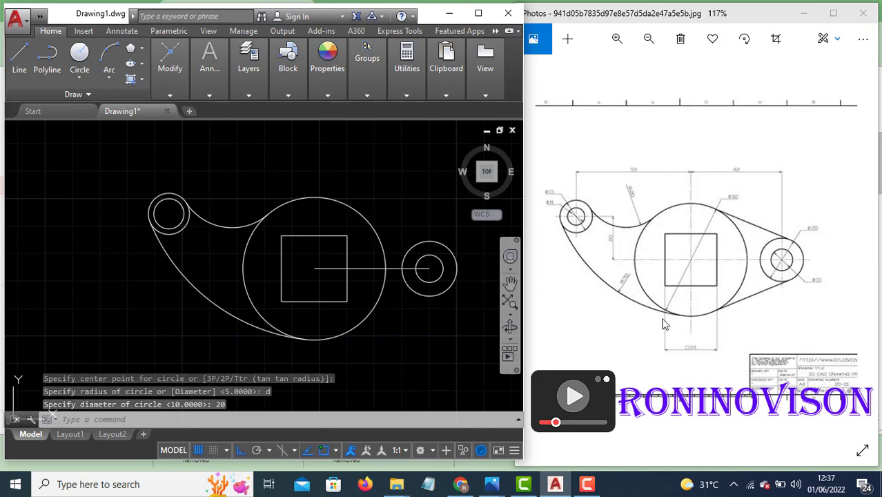
Draw the lower tangent line from the 52 circle to the 20 circle.
type("l")
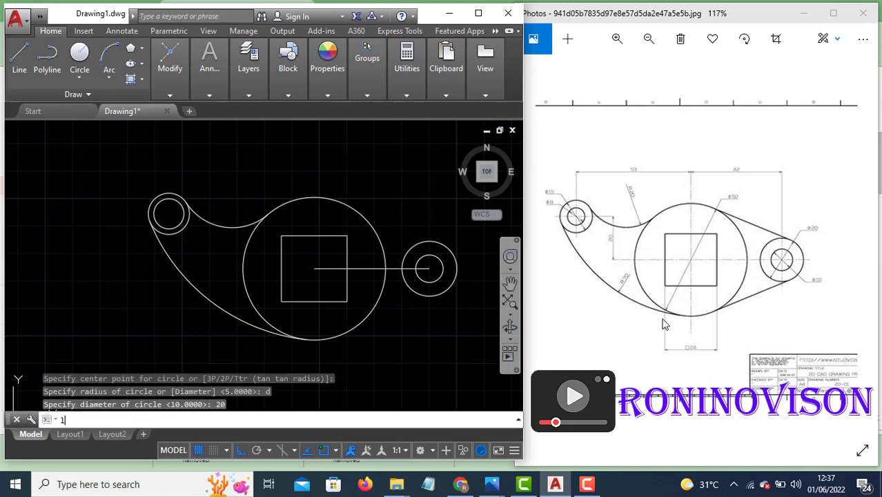
key("Return")
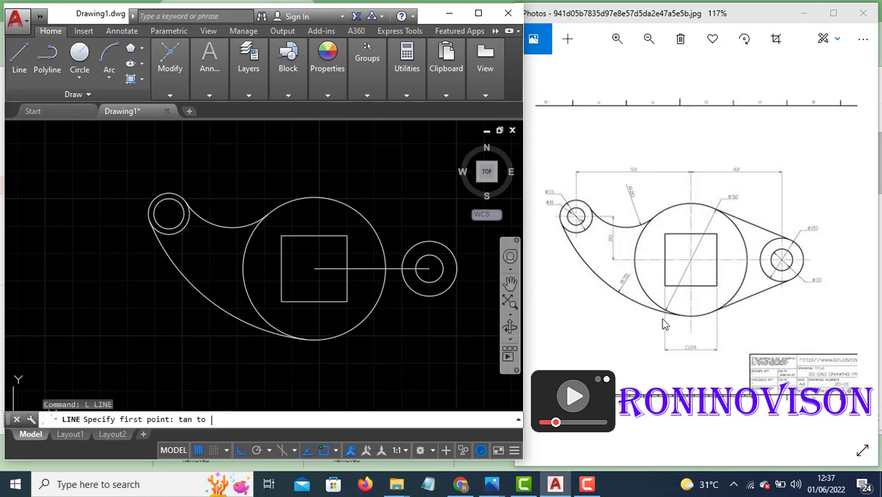
left_click(345, 337)
type("ta")
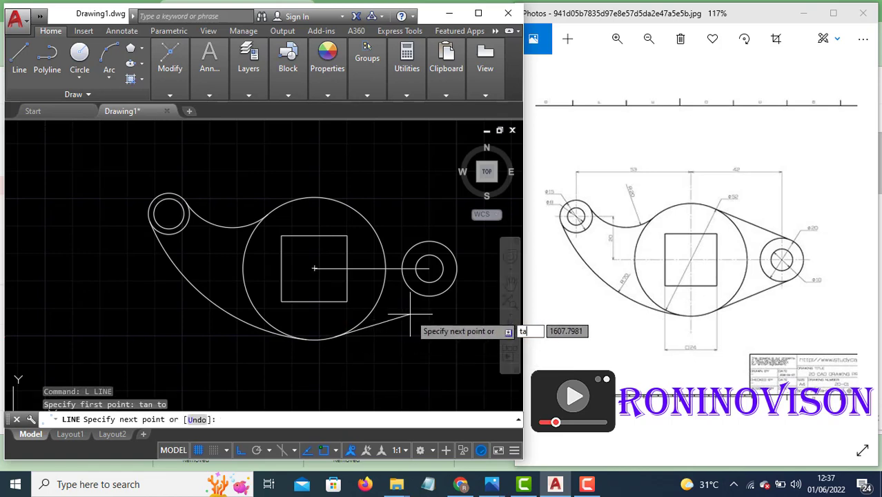
type("n")
key("Return")
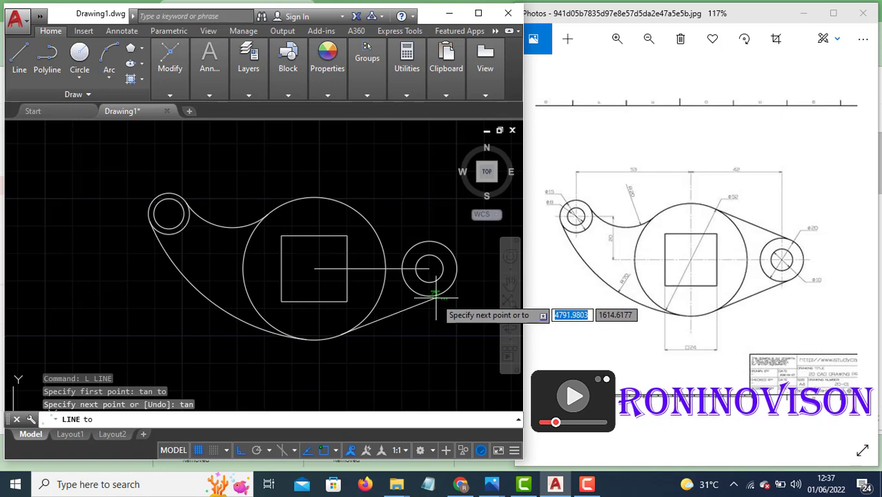
left_click(435, 297)
key("Return")
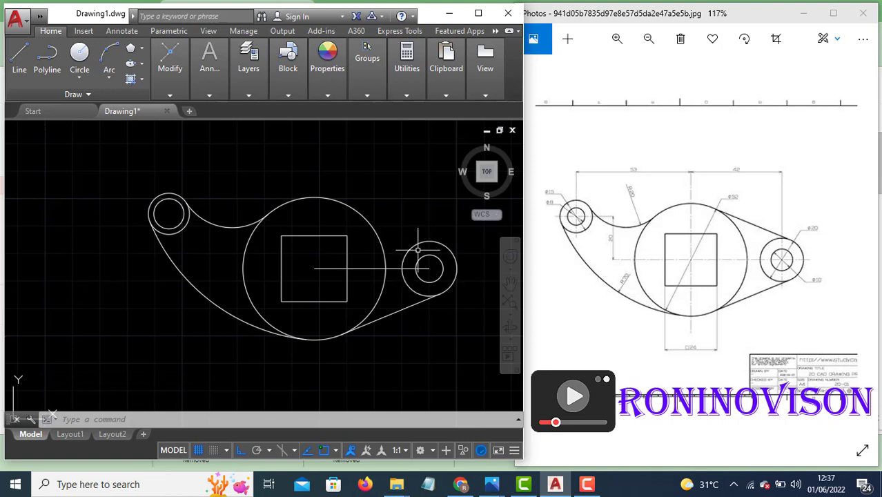
type("L")
Draw an upper line from the big circle to the right circle, then erase it.
key("Return")
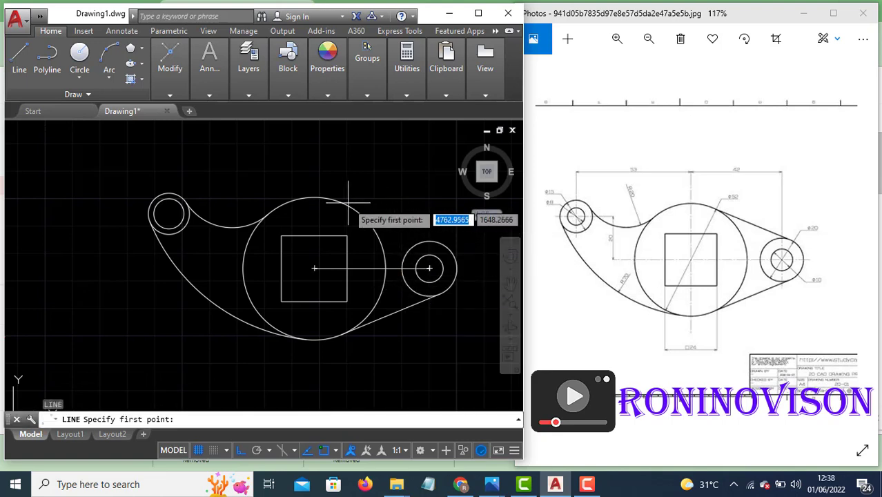
left_click(335, 198)
left_click(425, 241)
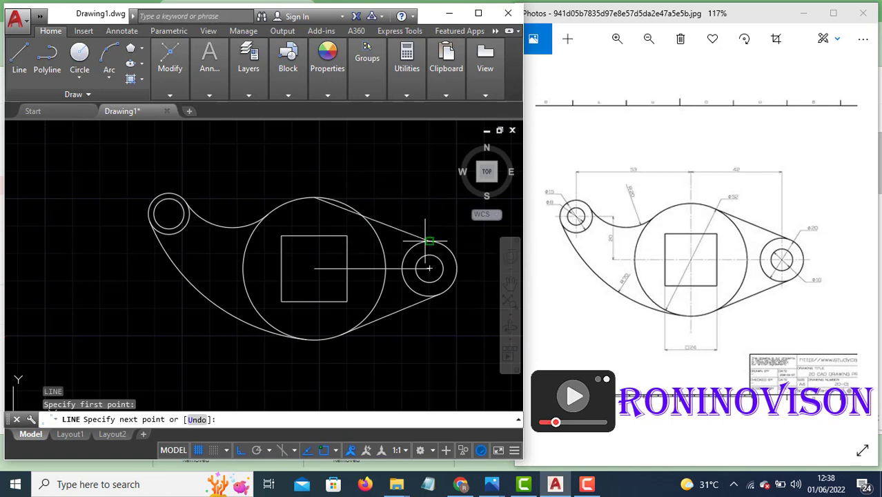
key("Return")
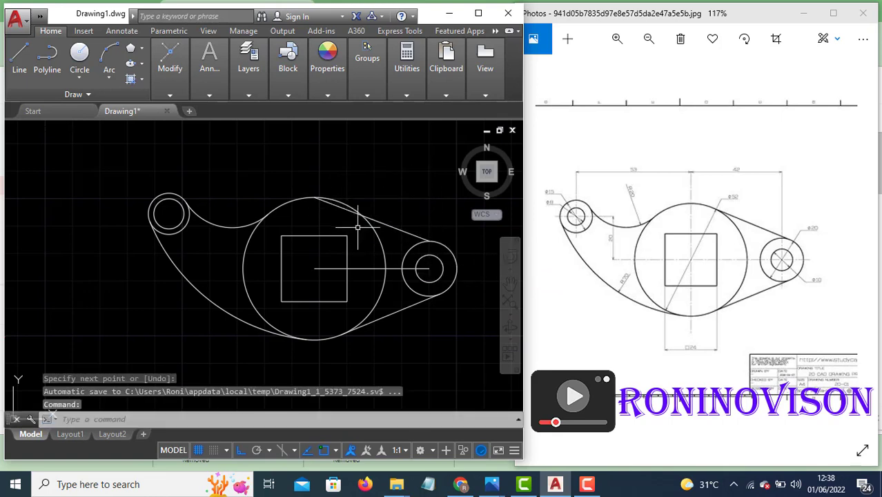
left_click(400, 228)
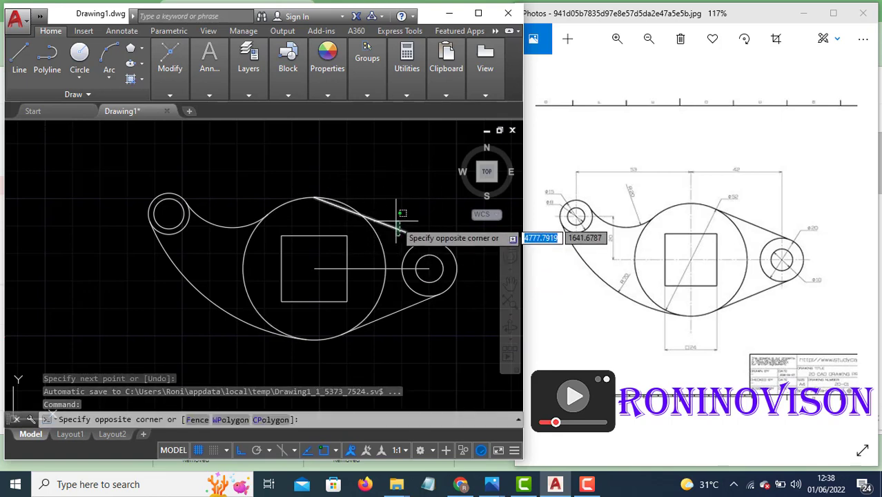
type("e")
key("Return")
Redraw the upper line tangent to the tops of the 52 and 20 circles.
key("Return")
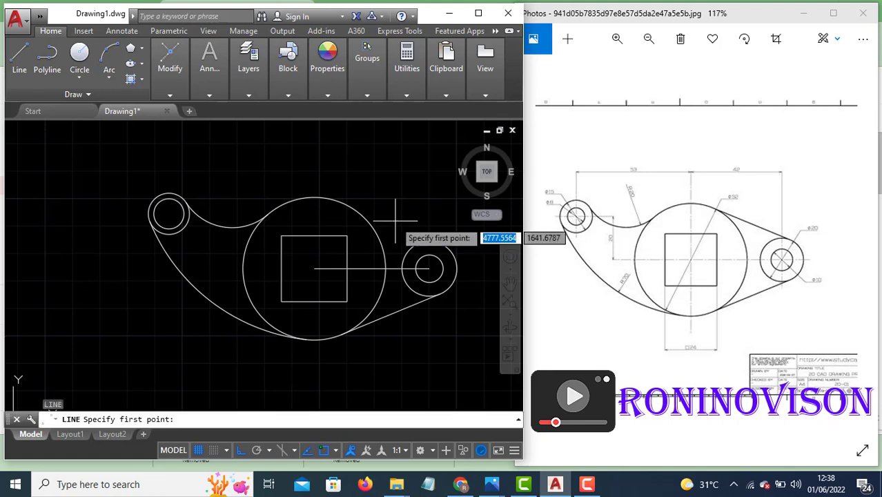
type("n")
key("Return")
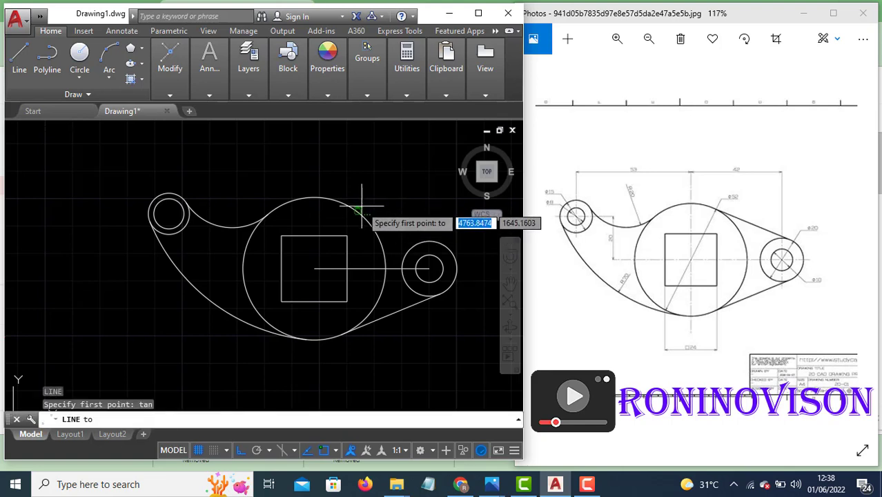
left_click(339, 199)
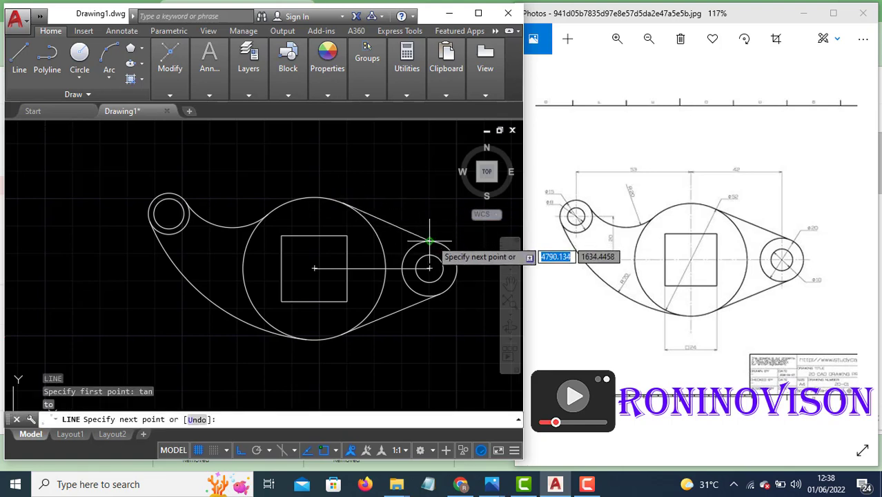
key("Return")
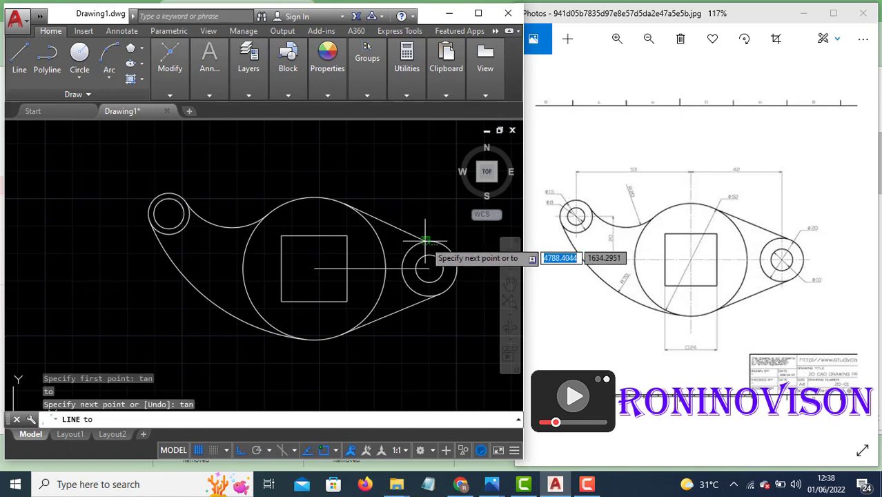
left_click(425, 240)
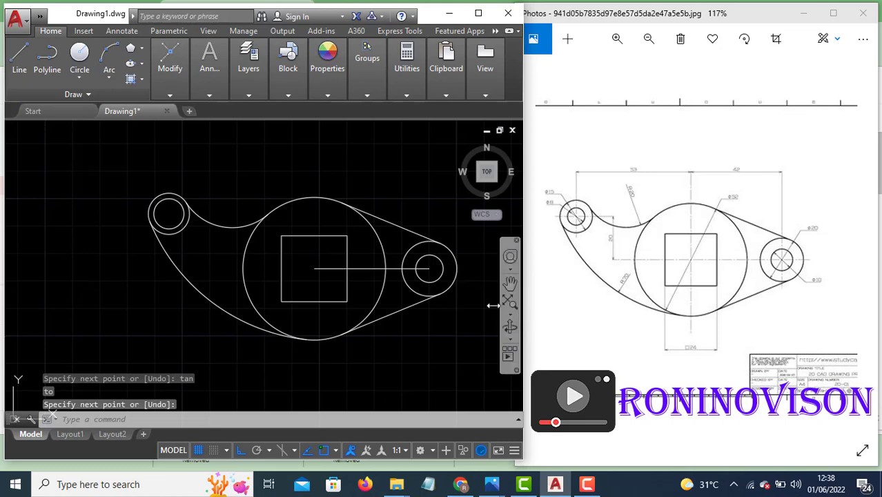
Add centre marks to the left ring, the 52-diameter central circle and the right circle.
left_click(121, 30)
left_click(256, 90)
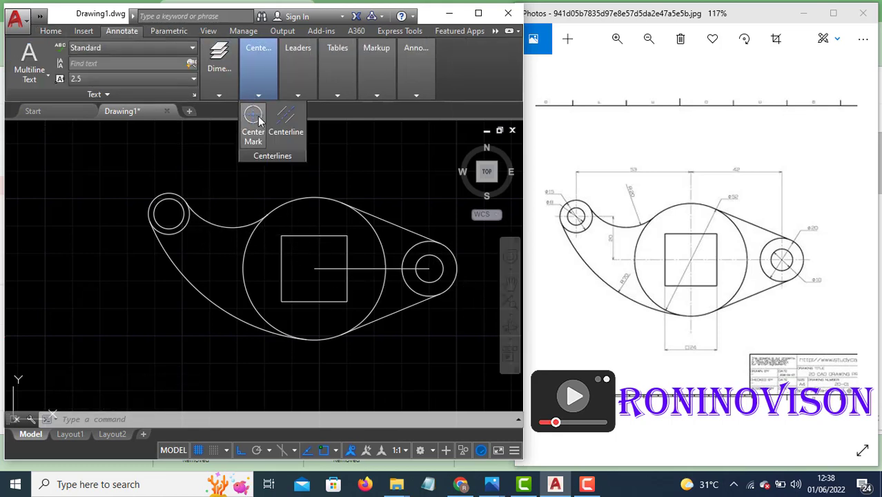
left_click(259, 121)
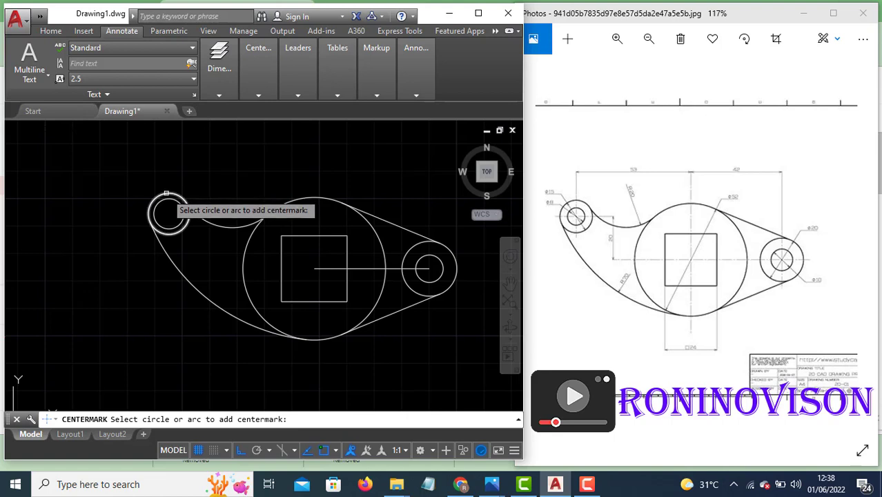
left_click(165, 194)
left_click(305, 200)
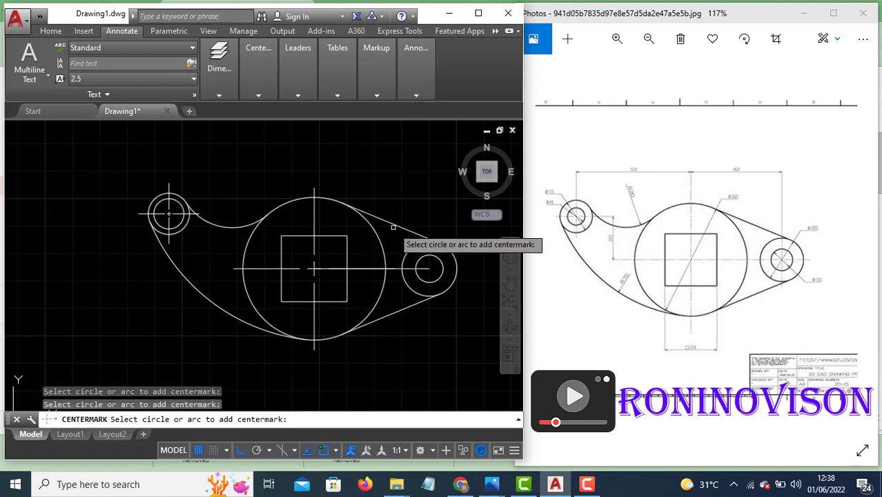
left_click(411, 245)
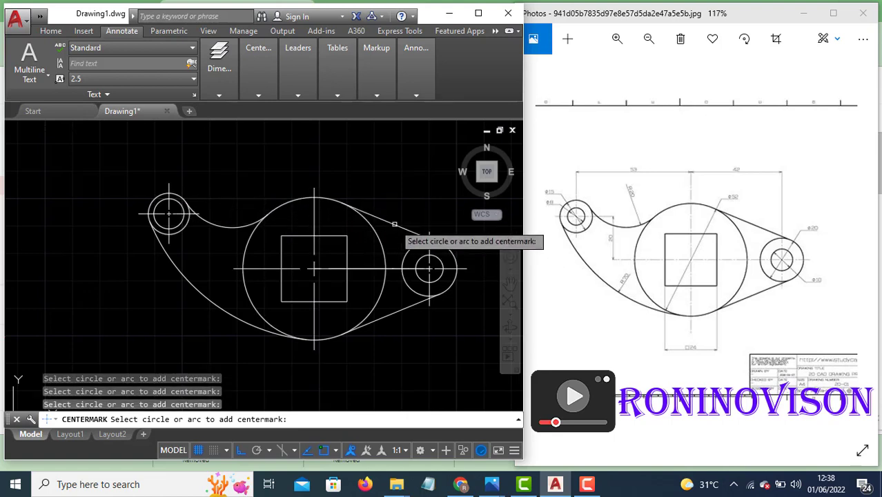
key("Escape")
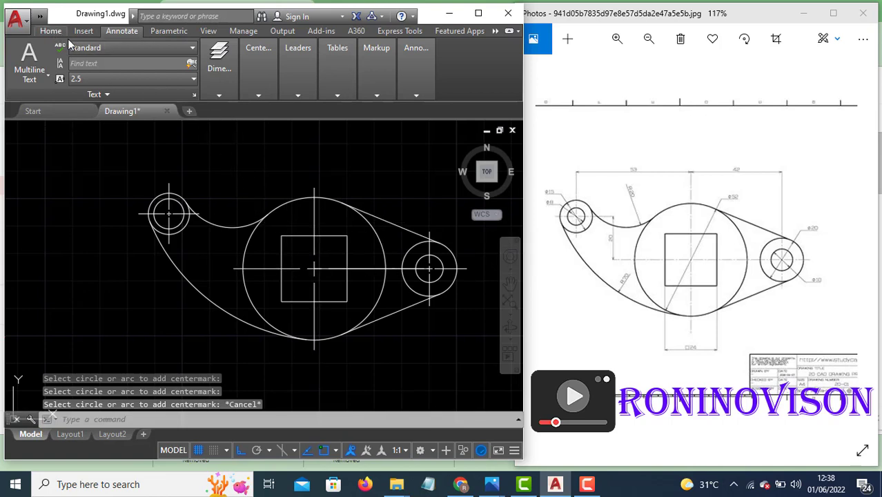
left_click(50, 30)
mouse_move(209, 68)
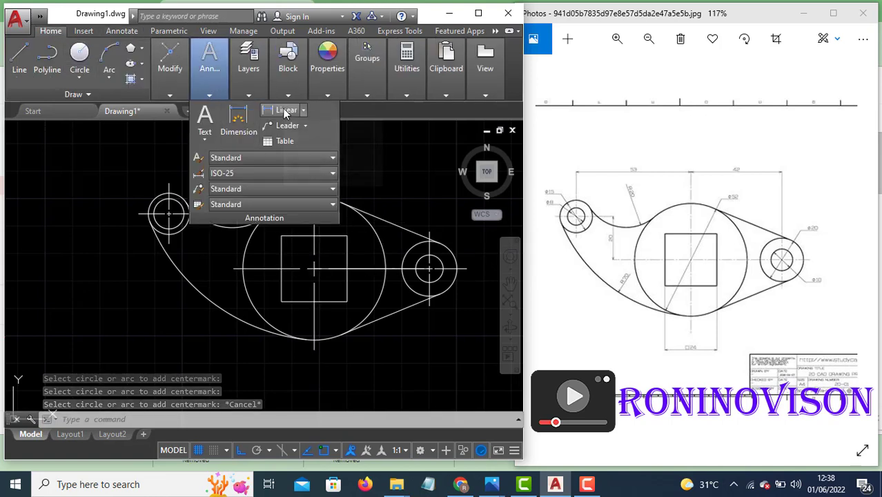
Dimension the horizontal 53 and 42 distances between the circle centres above the part.
left_click(283, 110)
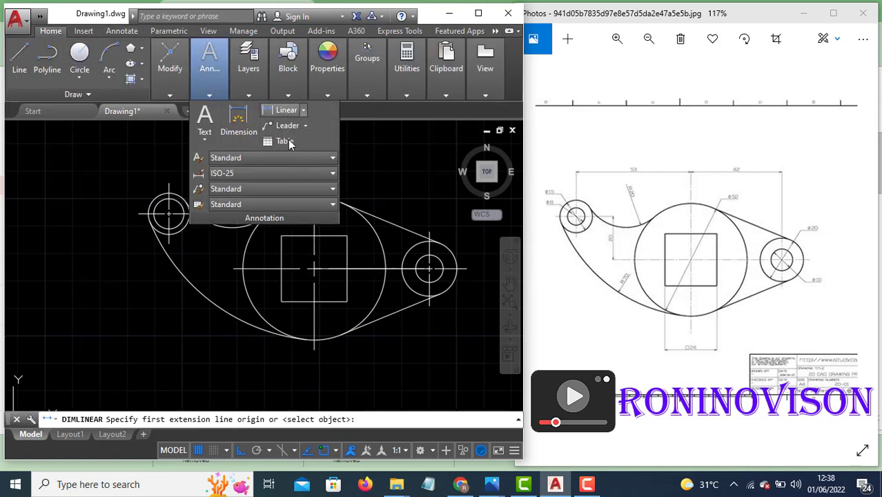
left_click(314, 269)
left_click(169, 214)
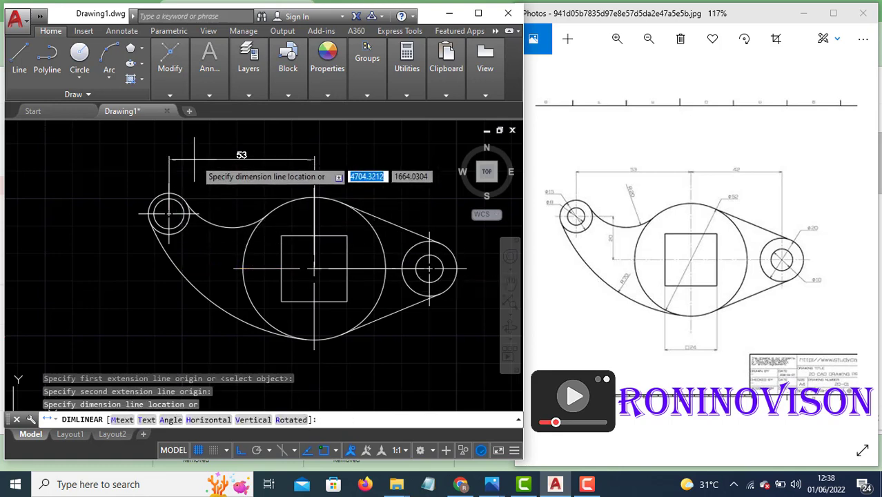
left_click(207, 148)
key("Return")
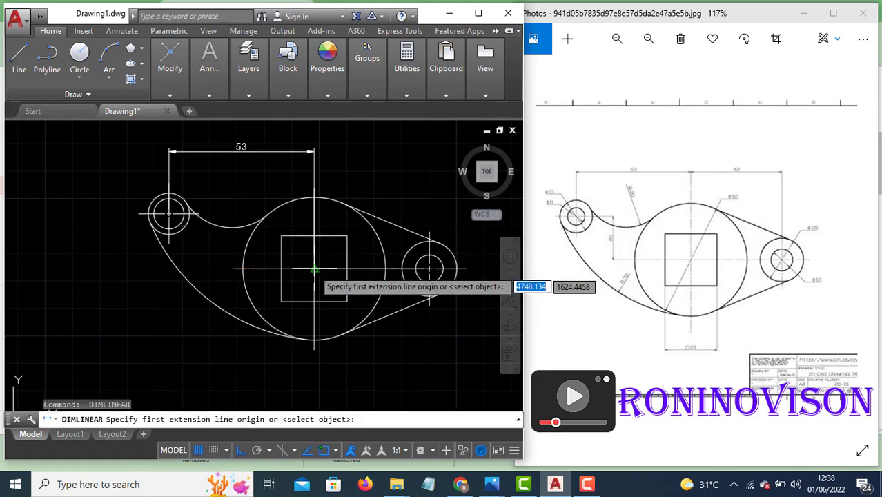
left_click(313, 269)
left_click(429, 268)
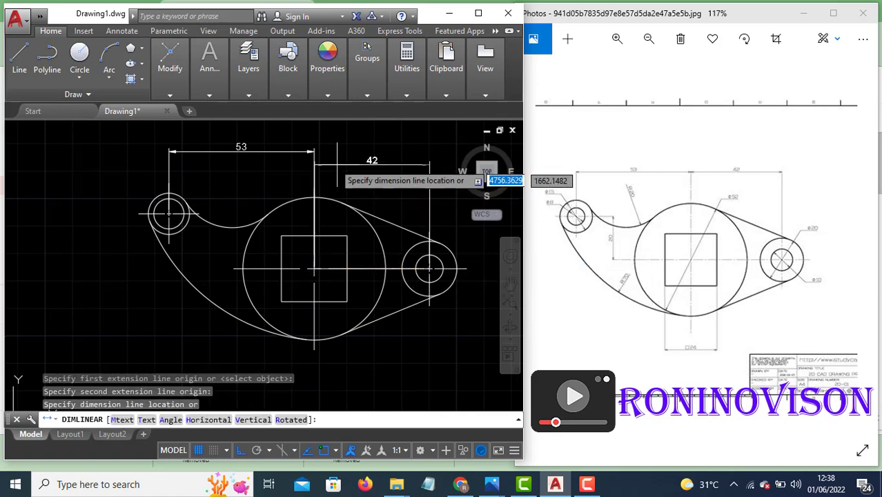
left_click(316, 150)
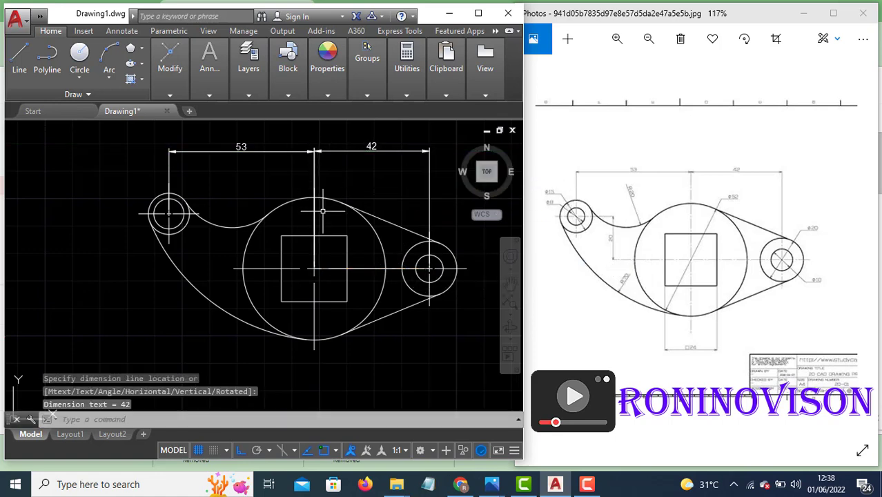
Add the 24 width below the square and the vertical 20 beside the left arm.
key("Return")
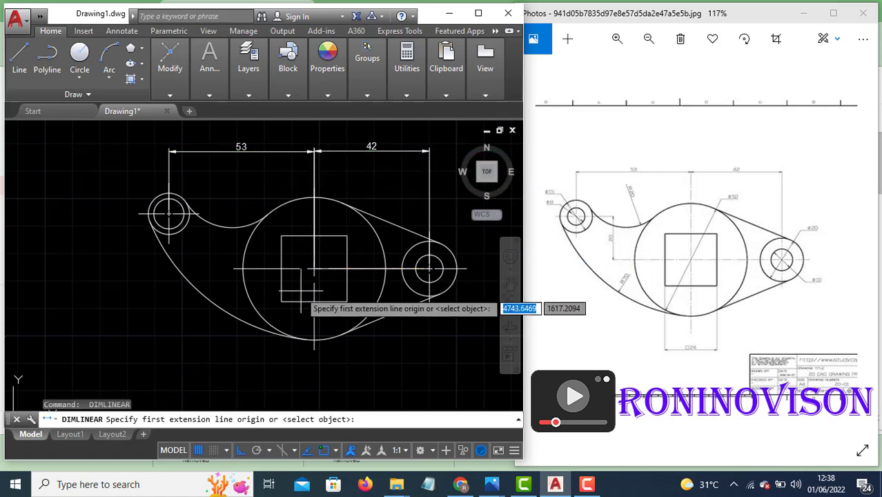
left_click(314, 268)
left_click(347, 302)
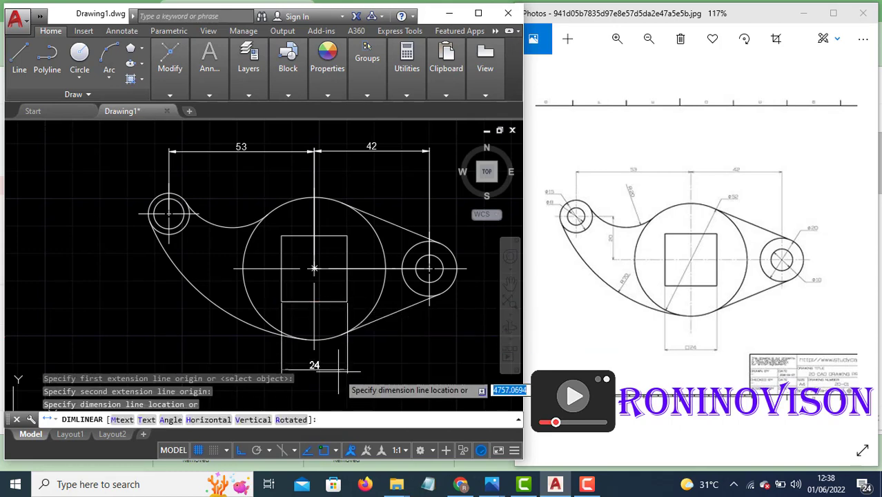
left_click(341, 370)
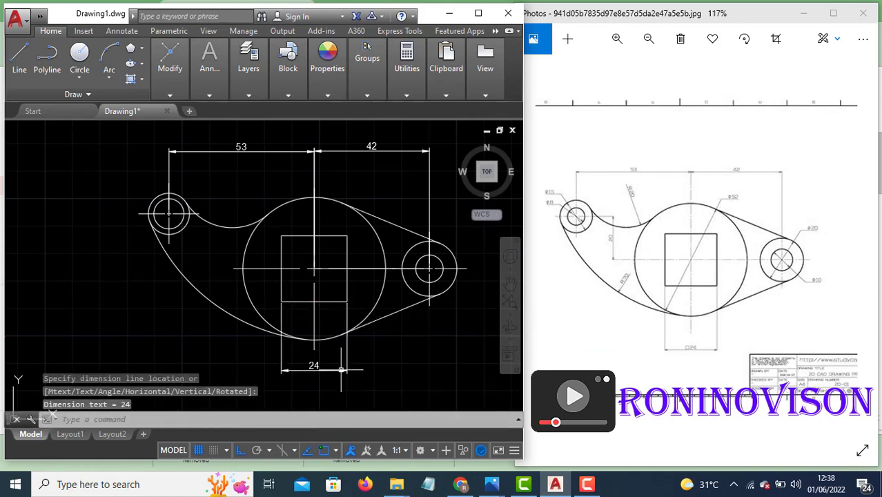
key("Return")
left_click(313, 268)
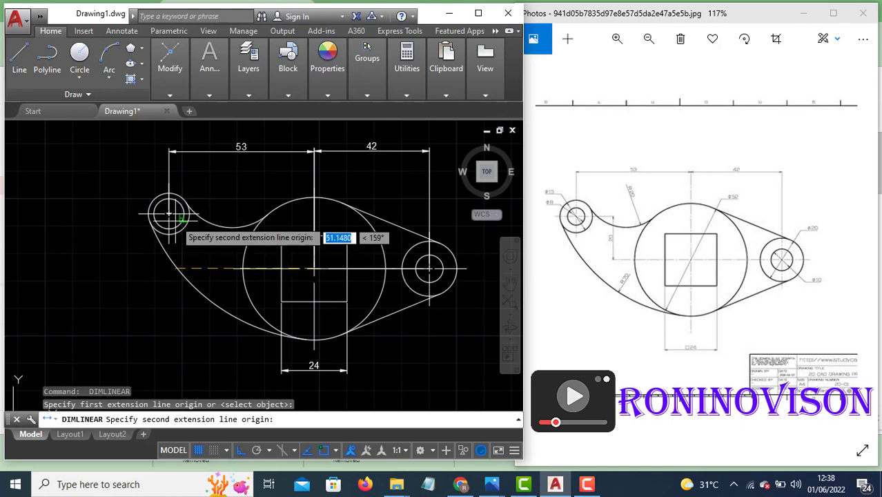
left_click(168, 214)
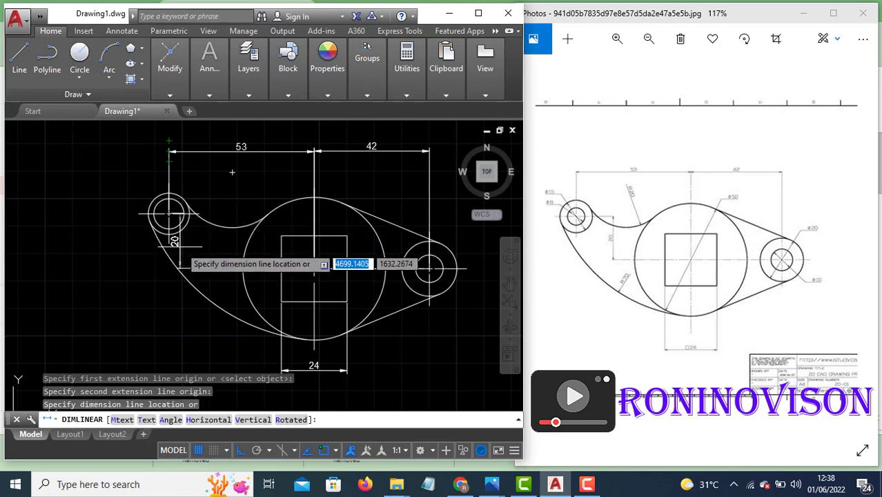
left_click(211, 247)
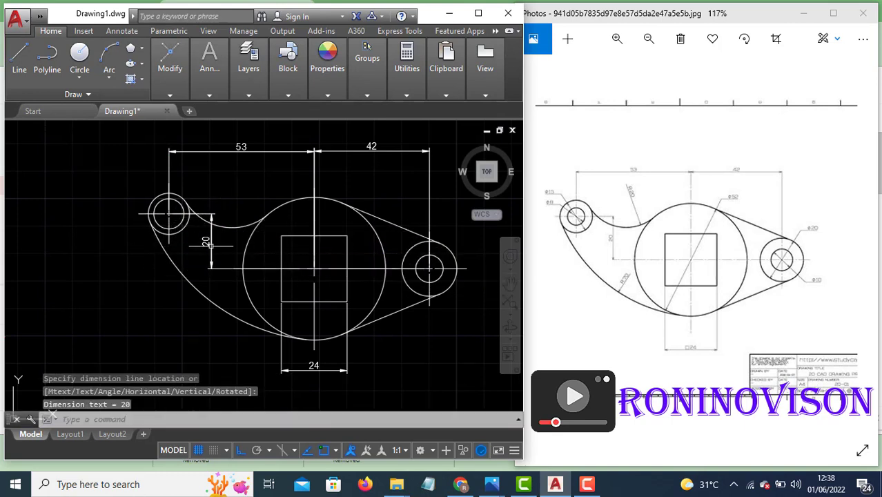
left_click(204, 93)
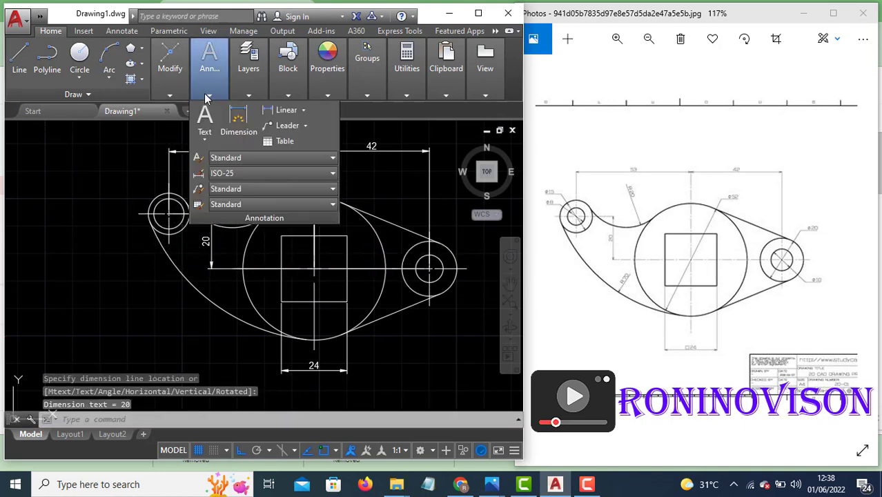
Add radius dimensions R70 on the large lower-left arc and R20 on the concave upper arc.
left_click(302, 112)
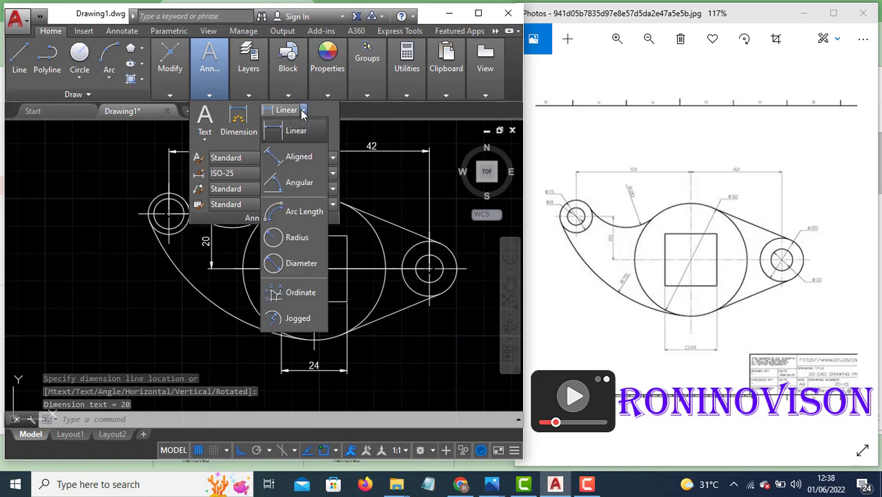
left_click(297, 238)
left_click(221, 304)
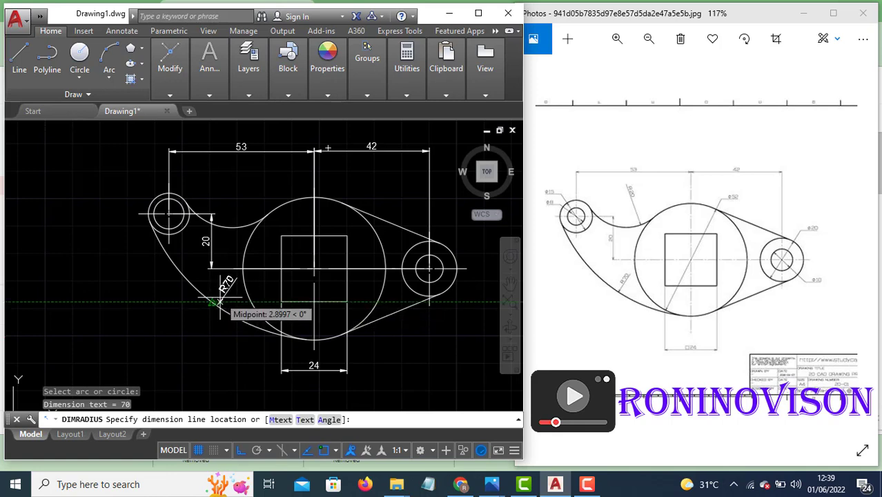
left_click(218, 293)
key("Return")
left_click(235, 227)
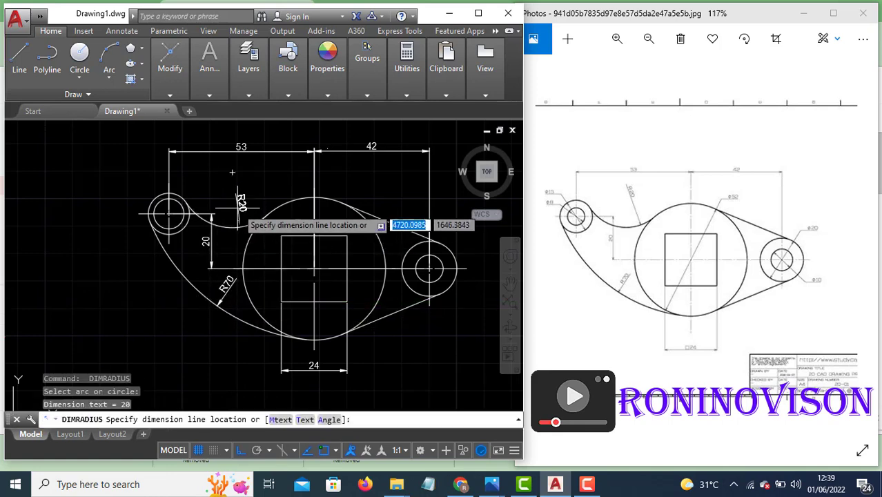
left_click(238, 207)
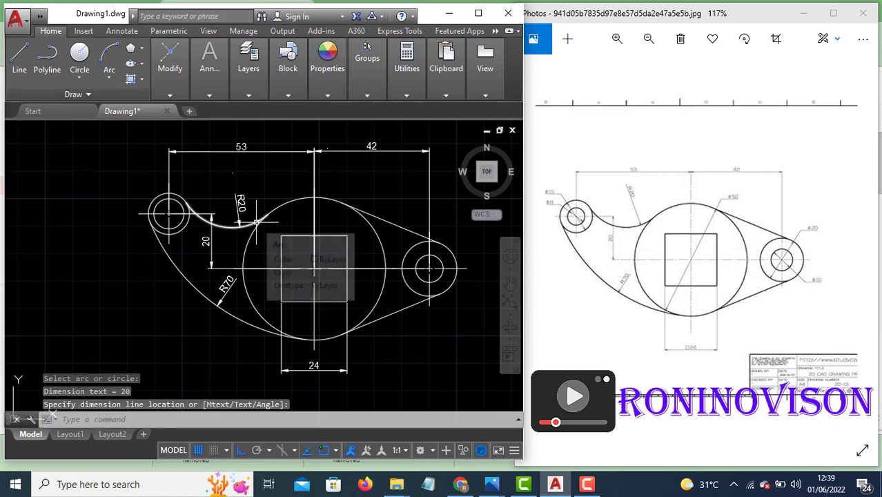
left_click(215, 96)
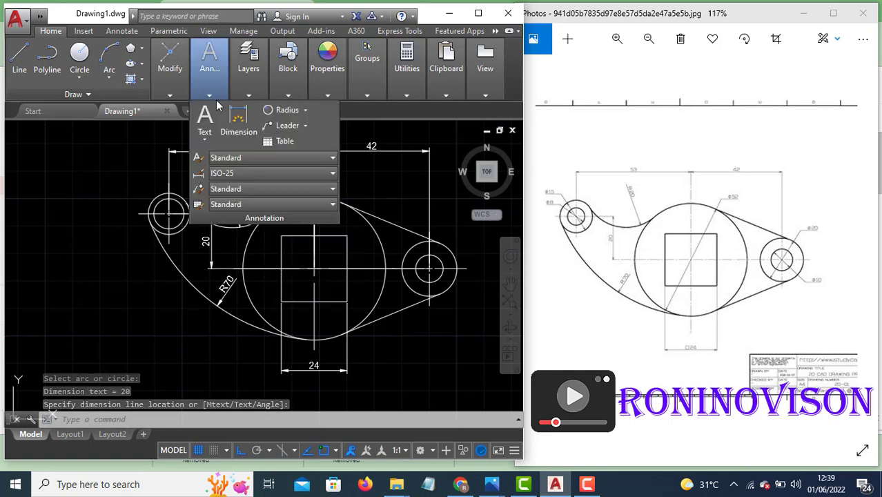
Dimension the left circles with diameters Ø15 (outer) and Ø11 (inner).
left_click(305, 119)
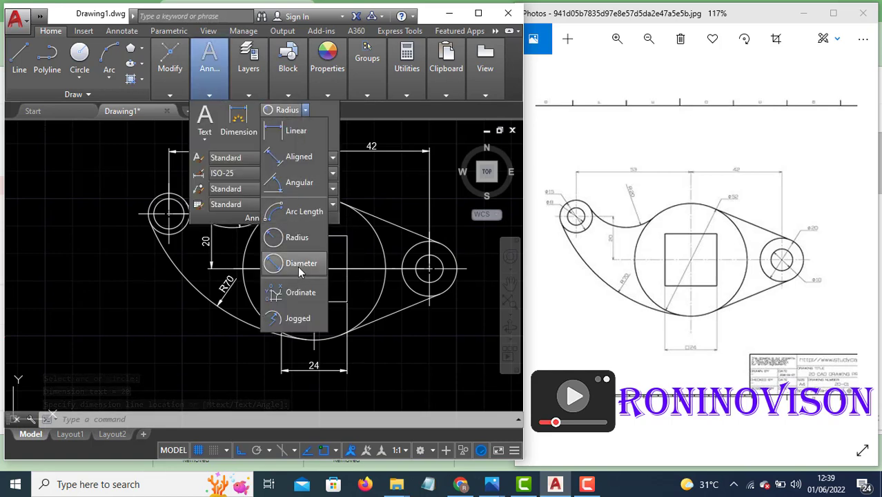
left_click(297, 266)
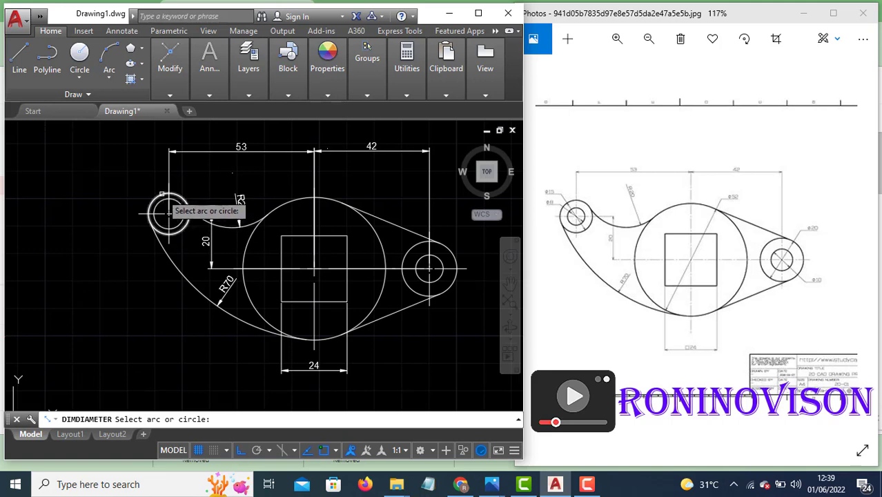
left_click(161, 199)
left_click(154, 180)
key("Return")
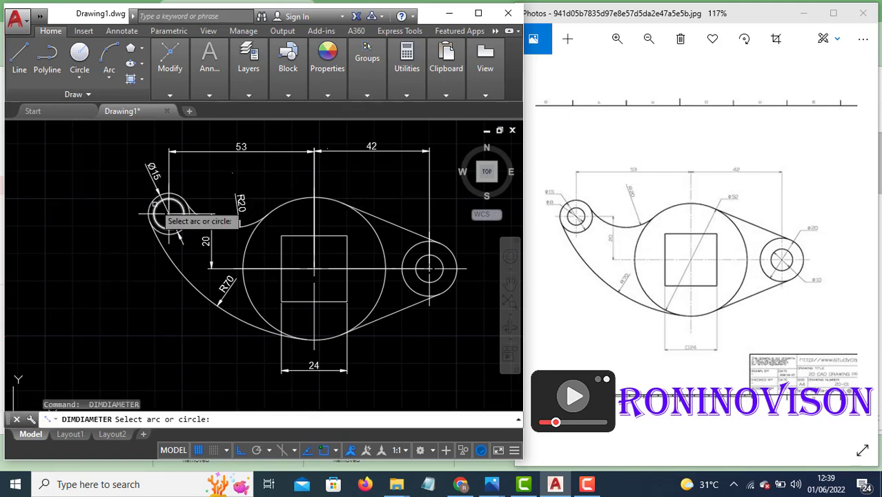
left_click(183, 211)
left_click(123, 192)
Add diameter dimensions Ø20 and Ø10 to the right circles and Ø52 to the central circle.
key("Return")
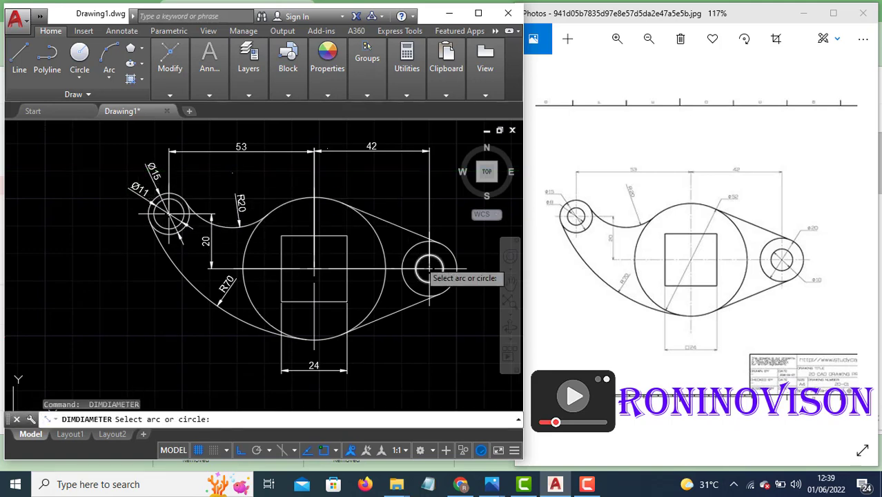
left_click(456, 265)
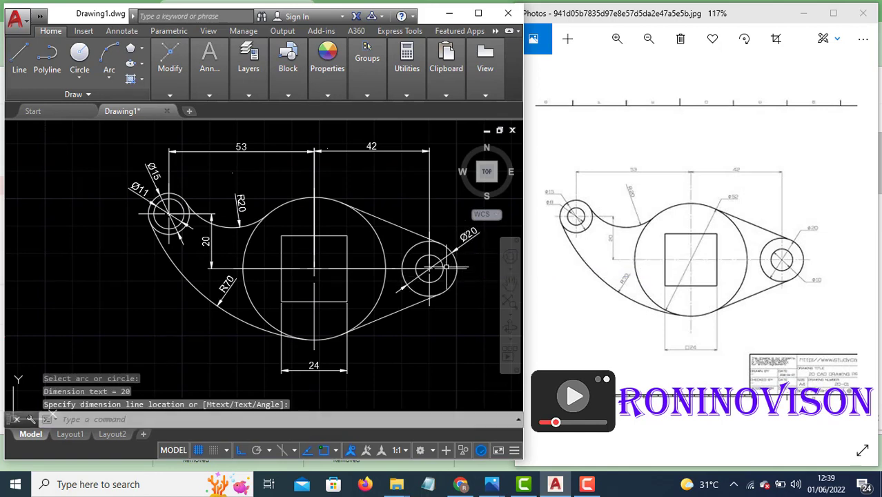
left_click(455, 242)
key("Return")
left_click(441, 276)
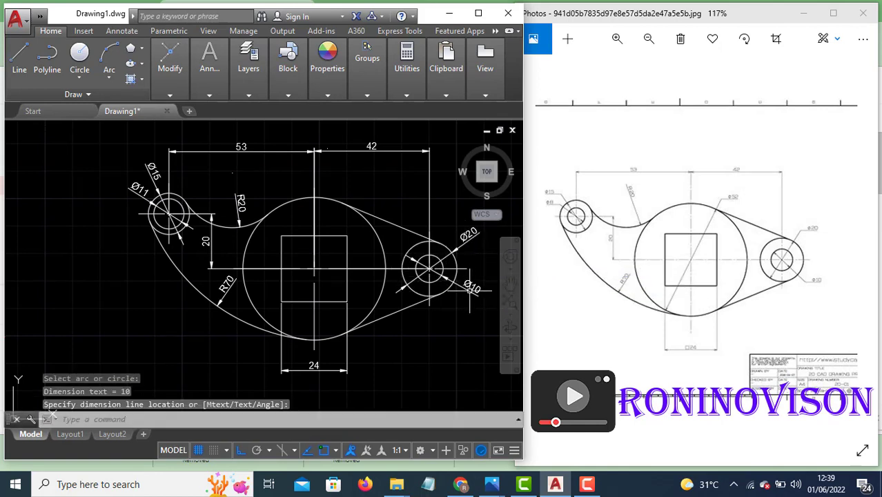
key("Return")
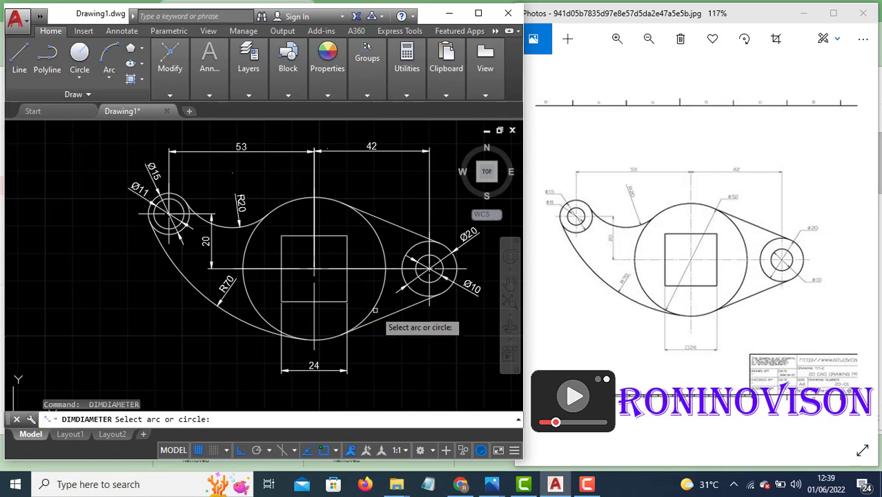
left_click(375, 310)
left_click(394, 345)
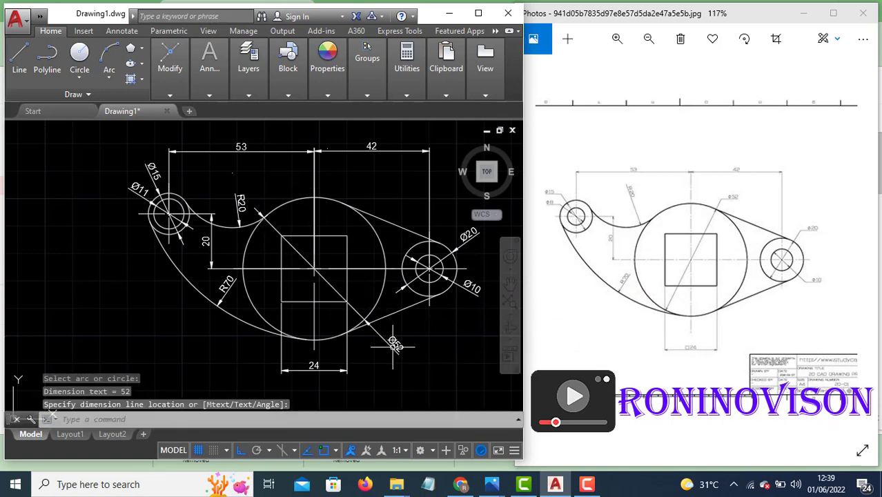
key("Escape")
Set the 42 dimension's colour to Red in Properties.
left_click_drag(441, 194, 373, 165)
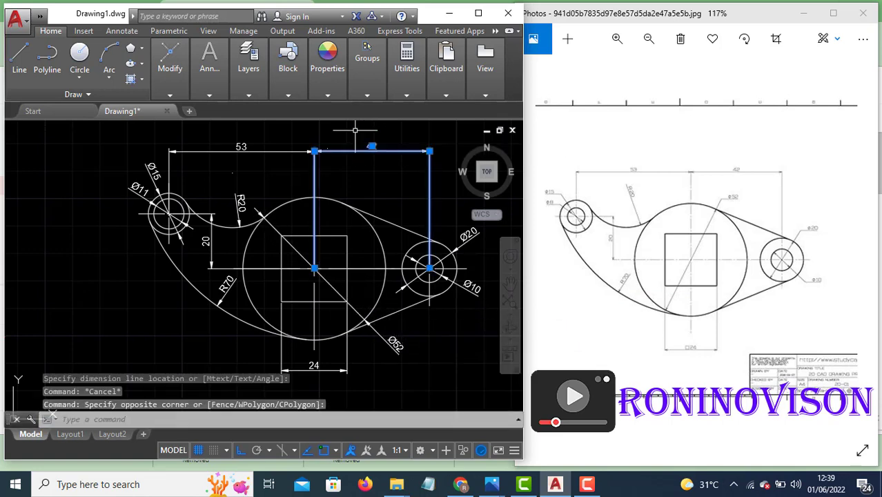
left_click(327, 59)
left_click(373, 112)
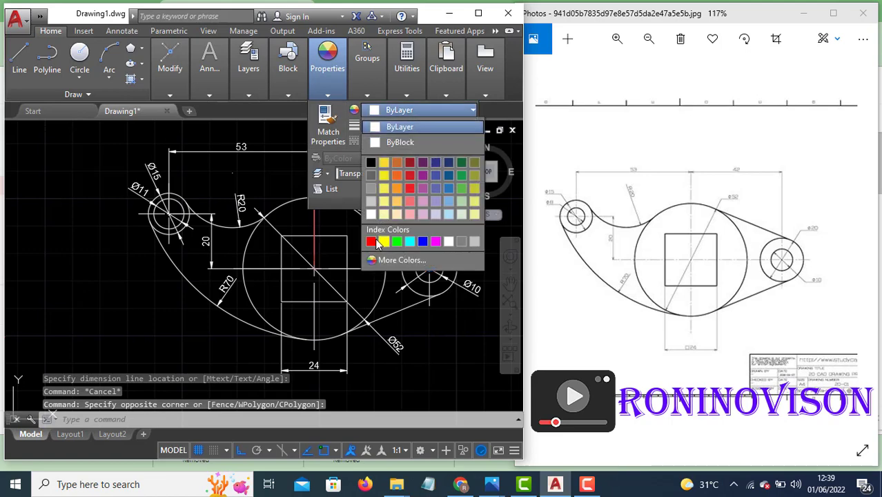
left_click(372, 242)
key("Escape")
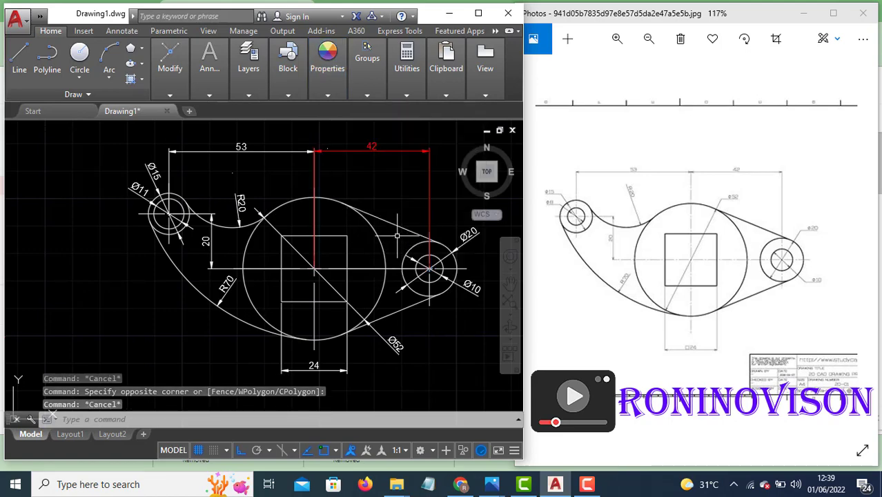
Match the red 42 dimension onto the 53, Ø15, Ø11, Ø52, R20 and vertical 20 dimensions.
type("ma")
key("Return")
left_click(364, 150)
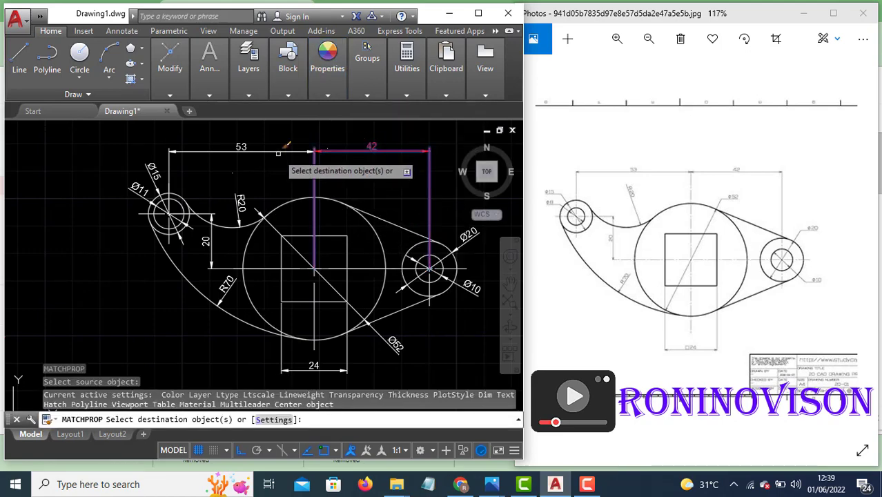
left_click(259, 150)
left_click(153, 178)
left_click(144, 199)
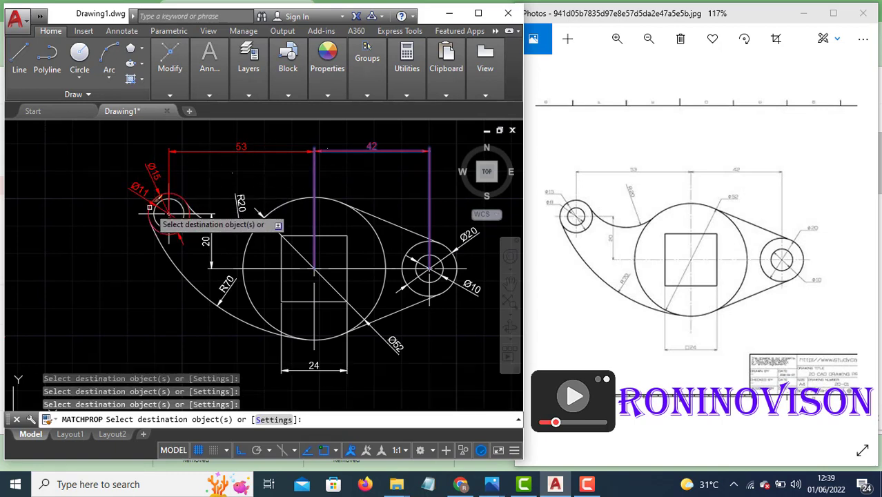
left_click(251, 208)
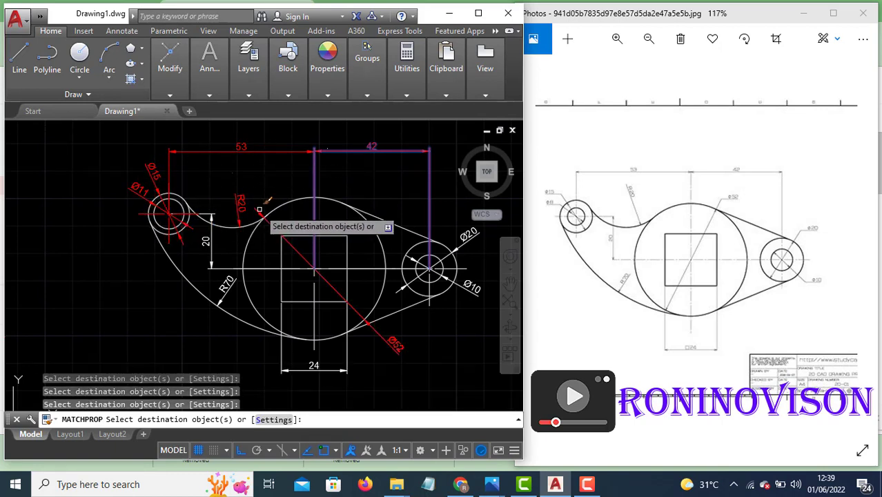
left_click(219, 222)
left_click(209, 240)
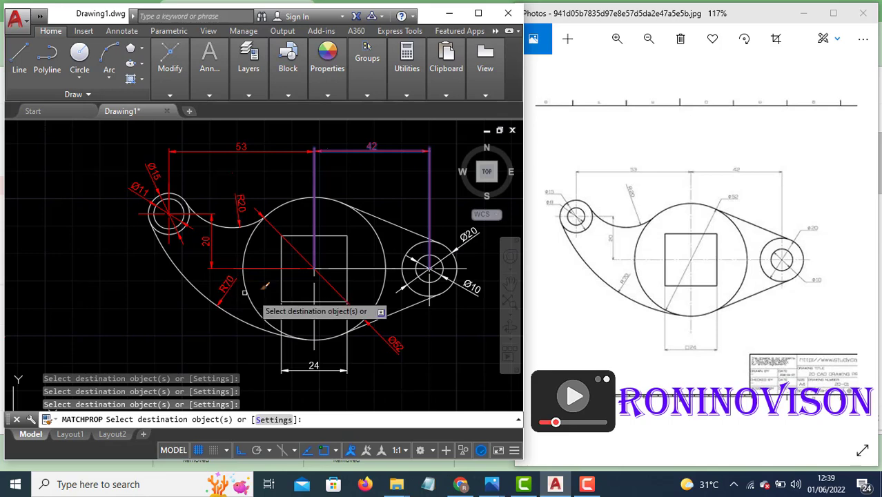
Make the R70, 24, Ø10, Ø20 and one remaining dimension red the same way.
left_click(279, 395)
left_click(445, 302)
left_click(461, 296)
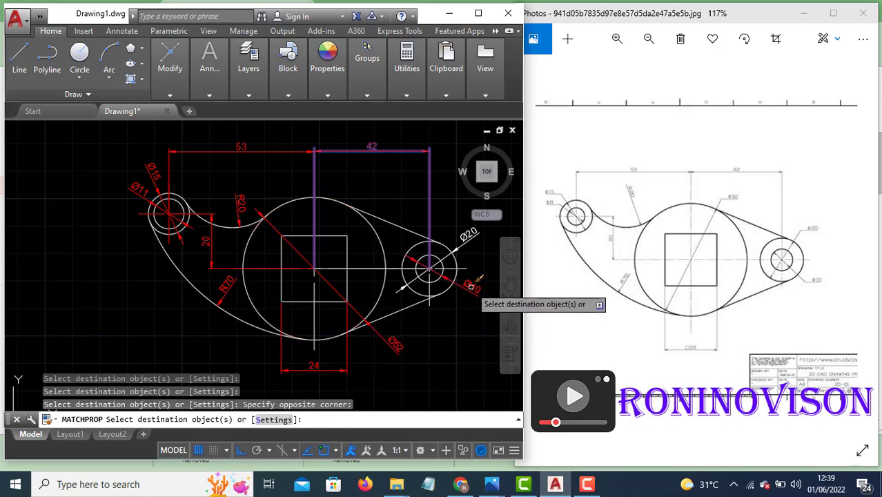
left_click(471, 232)
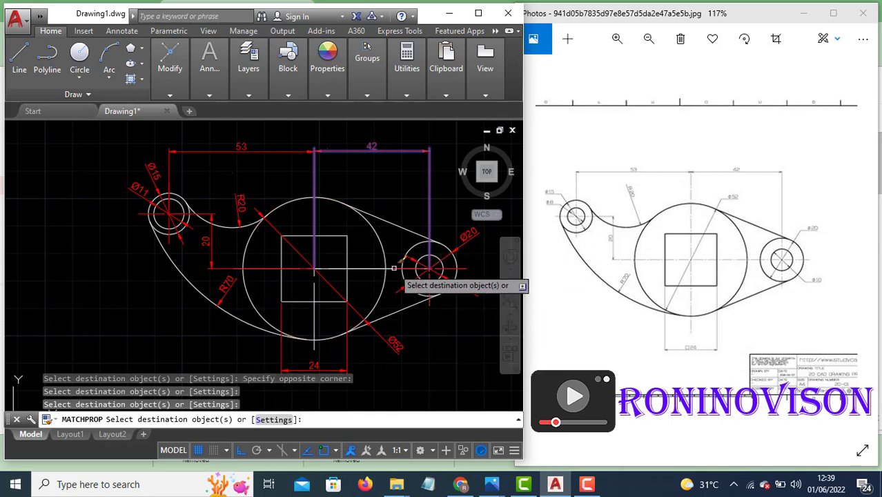
left_click(391, 265)
key("Escape")
Make the large circle's centrelines red by matching the 42 dimension's properties.
left_click(381, 294)
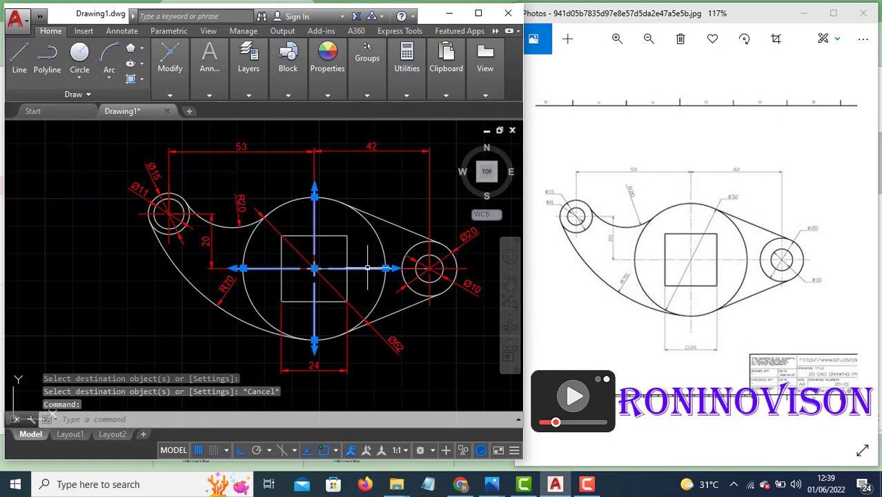
key("Escape")
type("m")
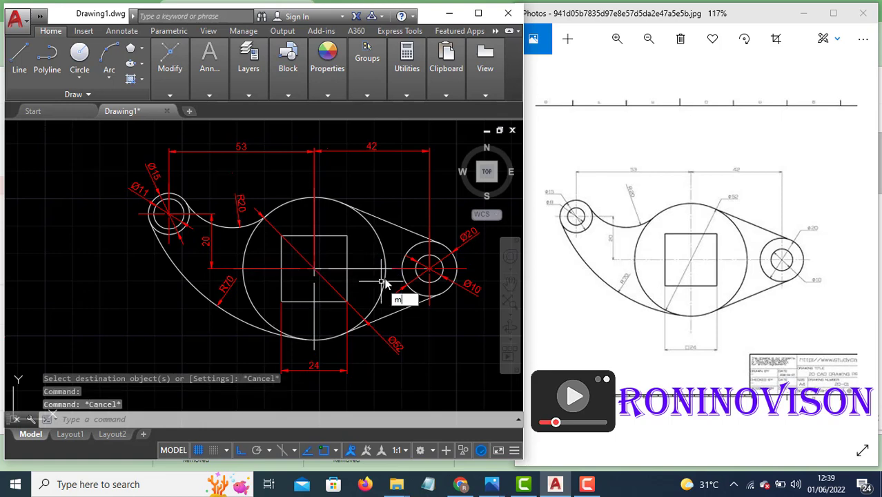
key("Return")
left_click(378, 150)
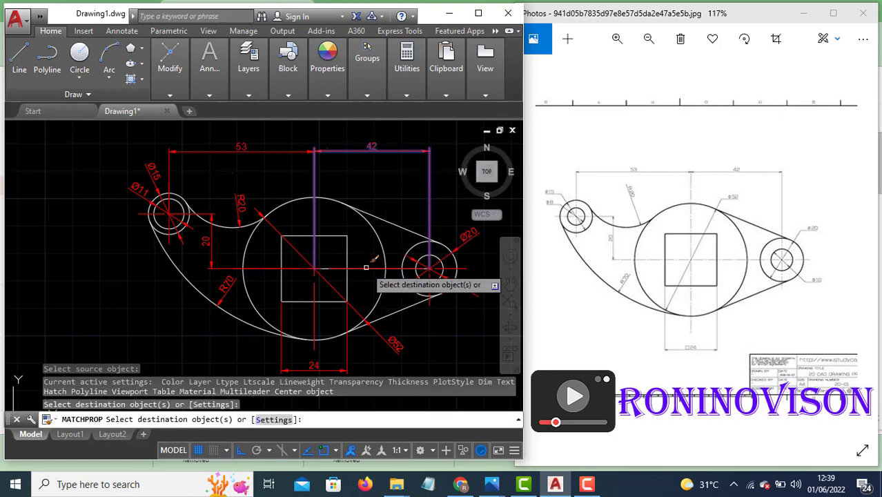
key("Escape")
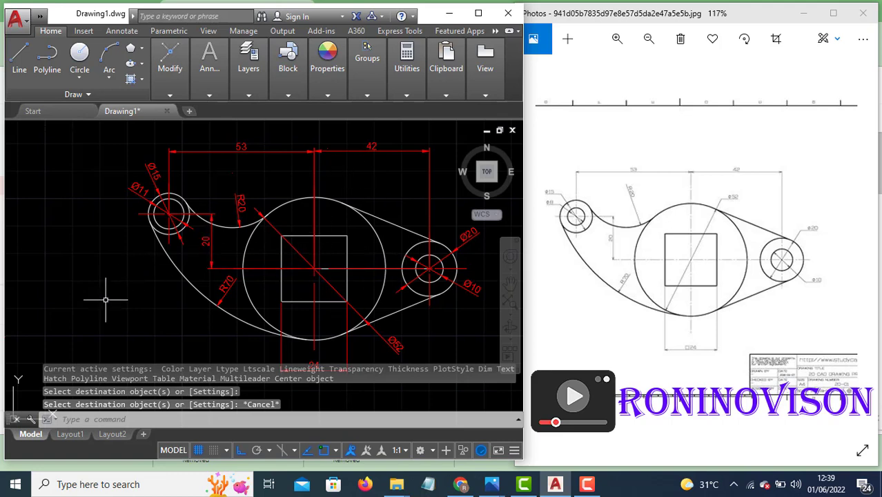
middle_click_drag(135, 294, 109, 303)
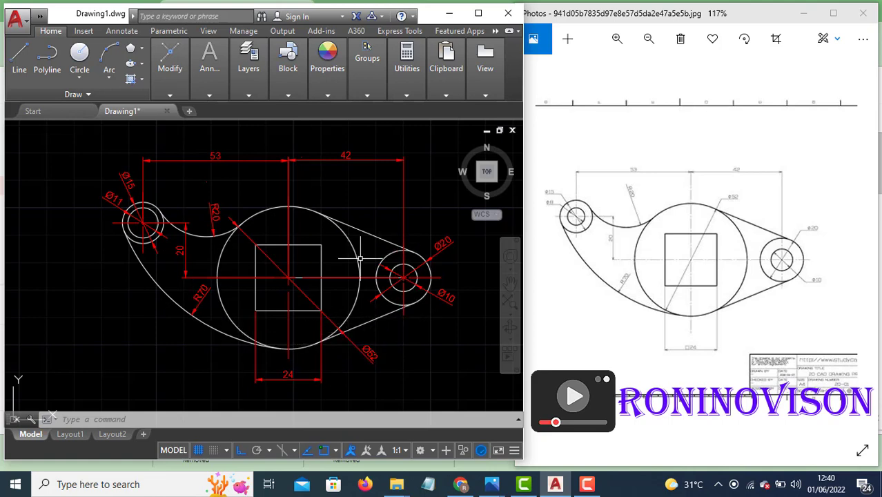
middle_click_drag(306, 235, 290, 240)
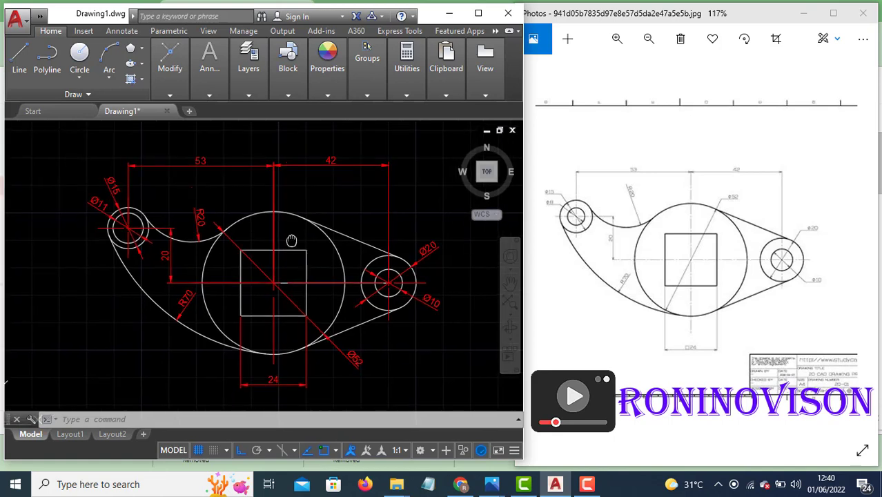